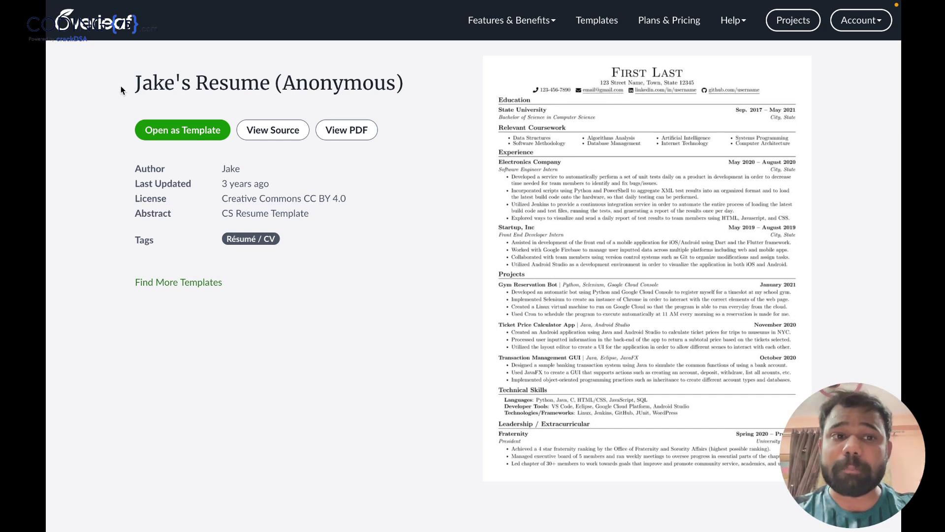
left_click_drag(123, 86, 429, 80)
left_click(429, 80)
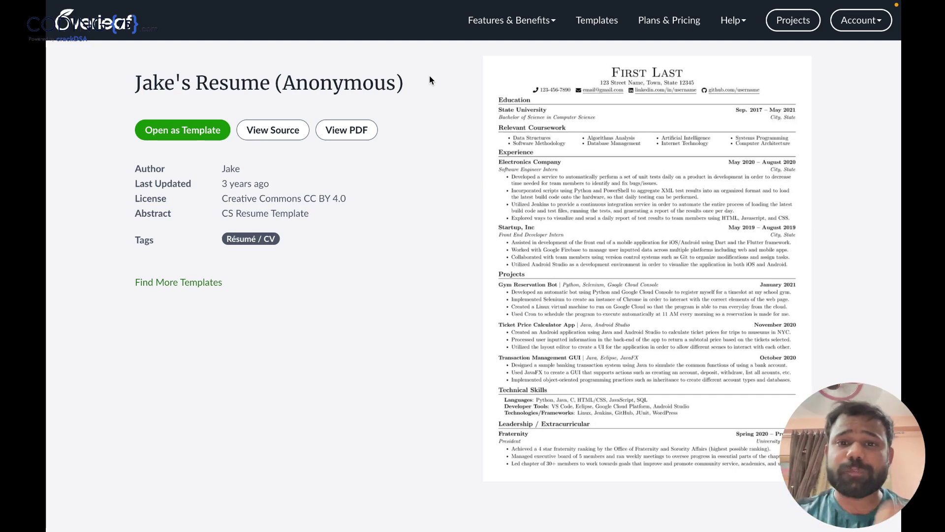
key("ctrl+Left")
key("ctrl+Right")
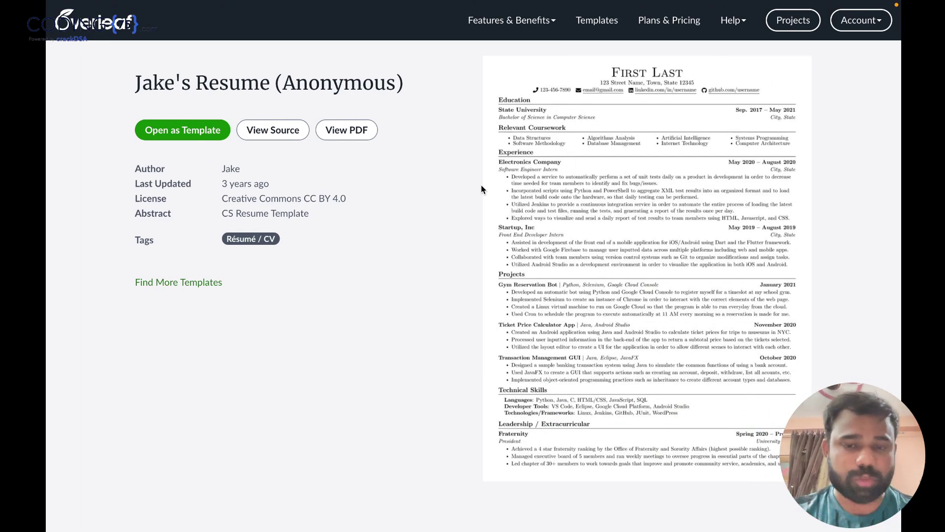
key("ctrl+Right")
key("ctrl+Right")
scroll(482, 185, "down", 1)
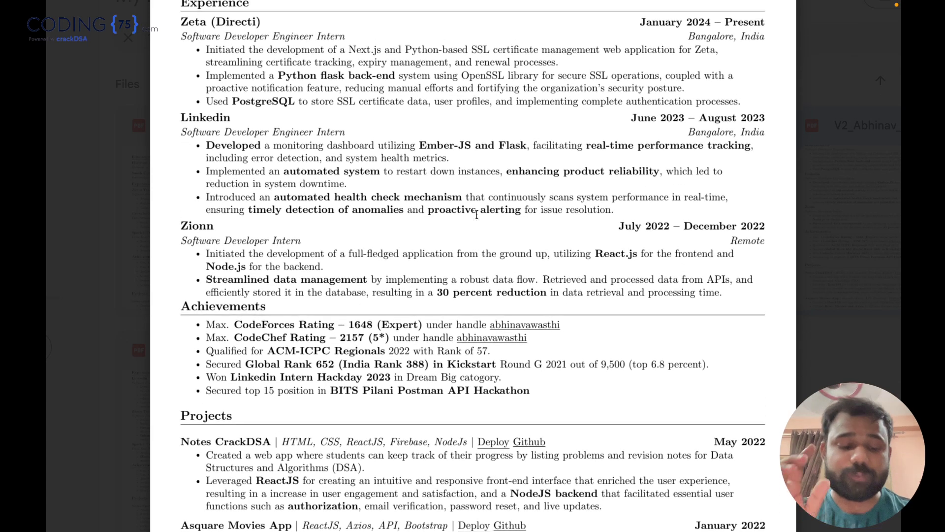
key("ctrl+Left")
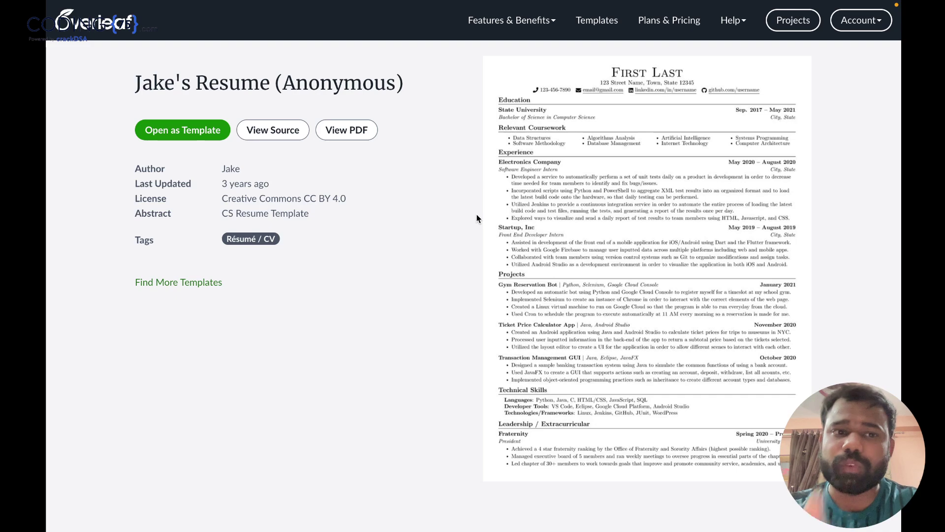
left_click(280, 132)
scroll(458, 170, "down", 10)
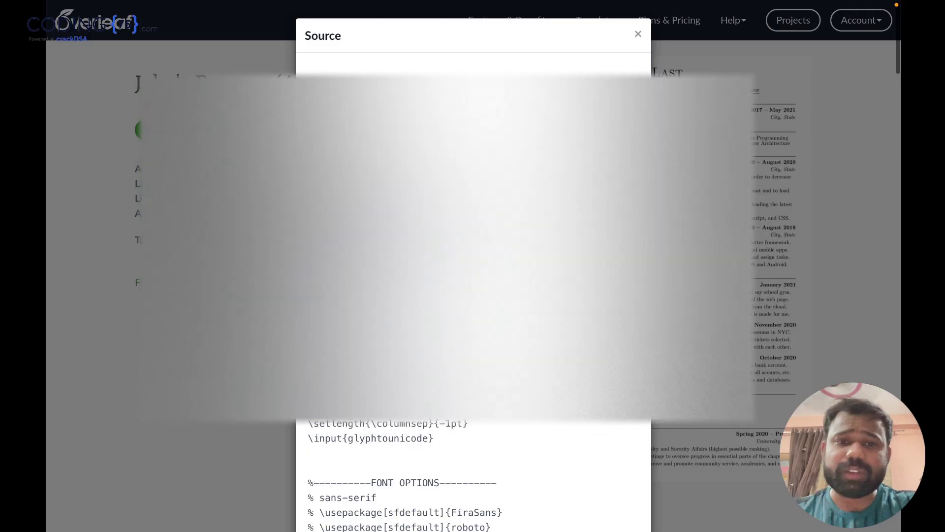
scroll(473, 295, "down", 20)
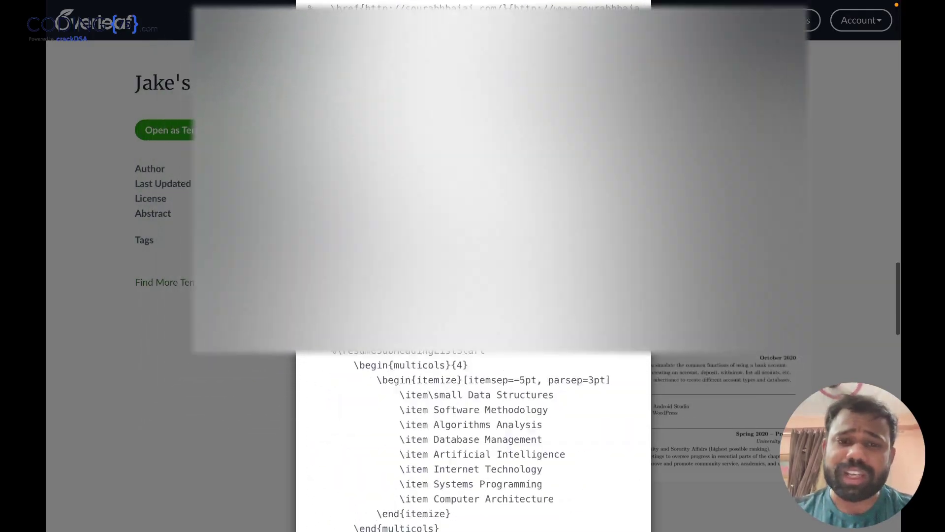
scroll(458, 170, "up", 20)
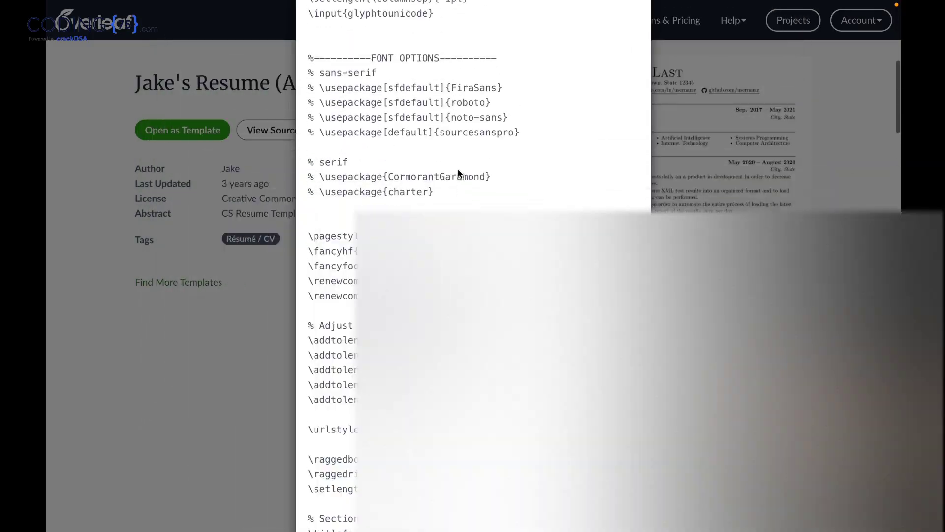
scroll(458, 170, "down", 3)
scroll(458, 174, "down", 10)
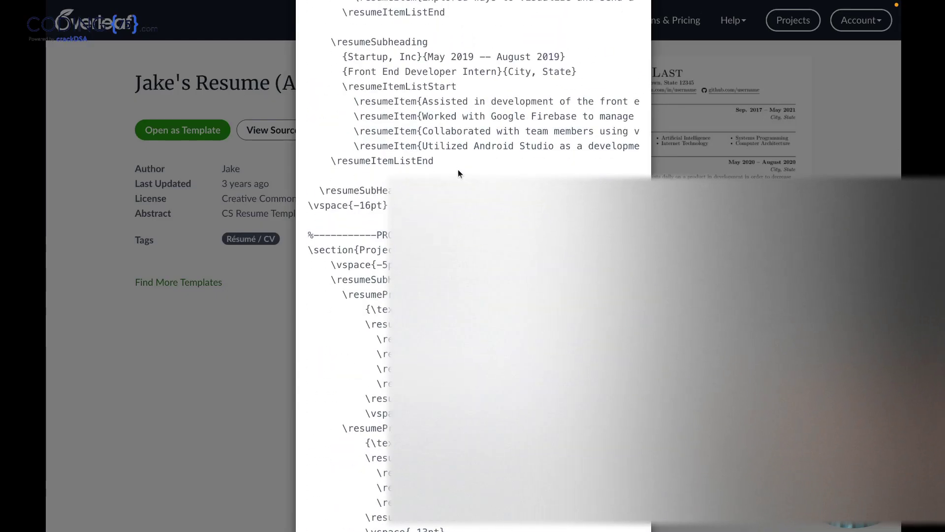
scroll(458, 174, "up", 20)
scroll(458, 173, "up", 5)
left_click(638, 35)
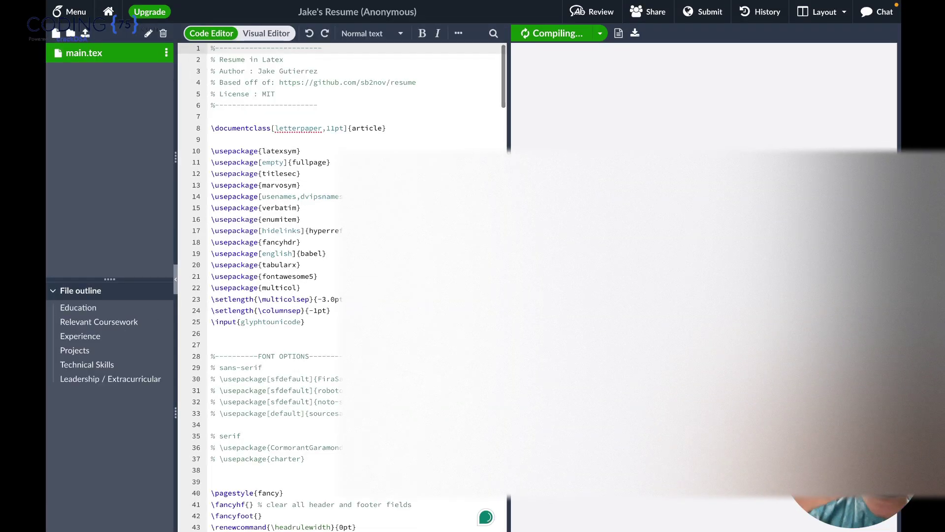
- Scroll through main.tex of the new Jake's Resume template project
scroll(342, 286, "down", 5)
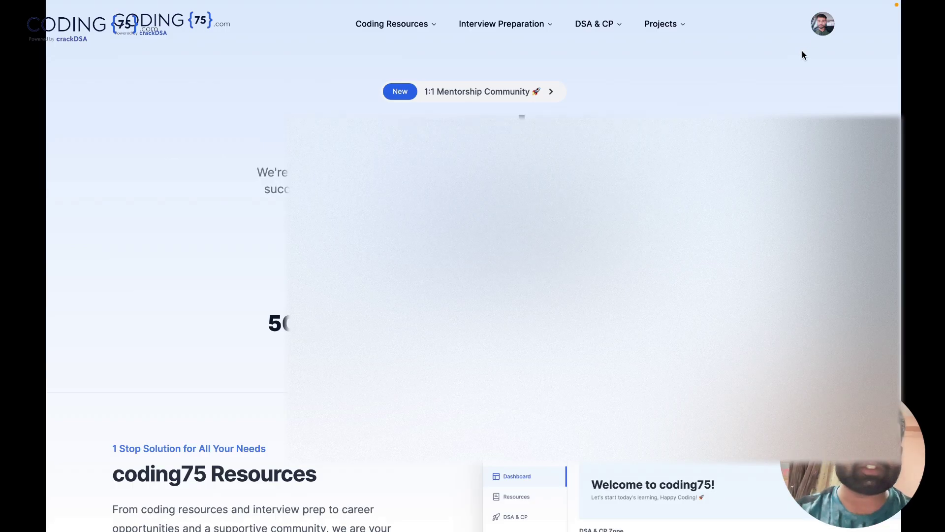
- Go to the profile page from the account menu and open the Resume Builder
left_click(826, 31)
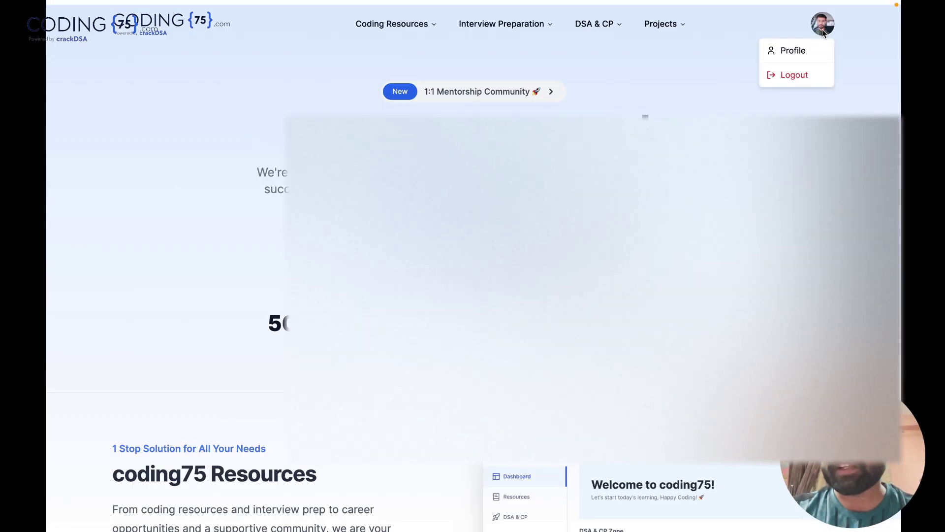
left_click(794, 51)
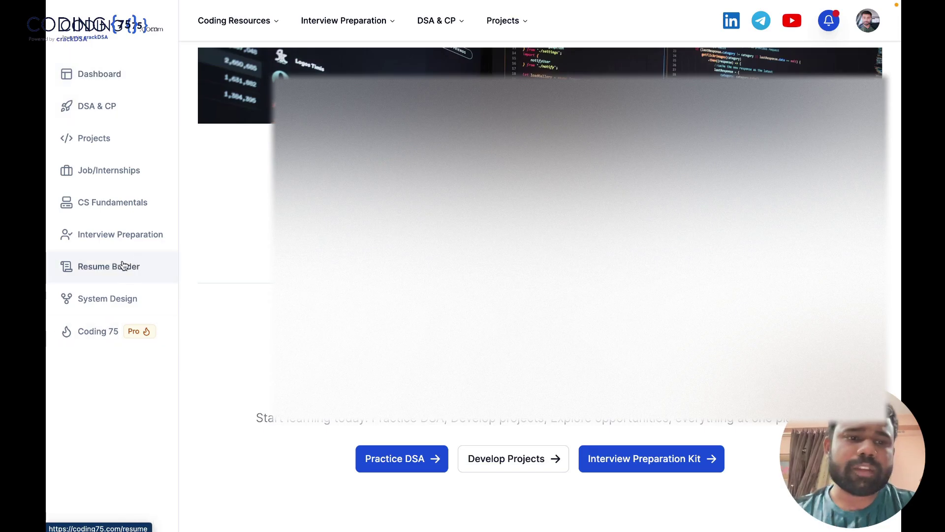
left_click(123, 267)
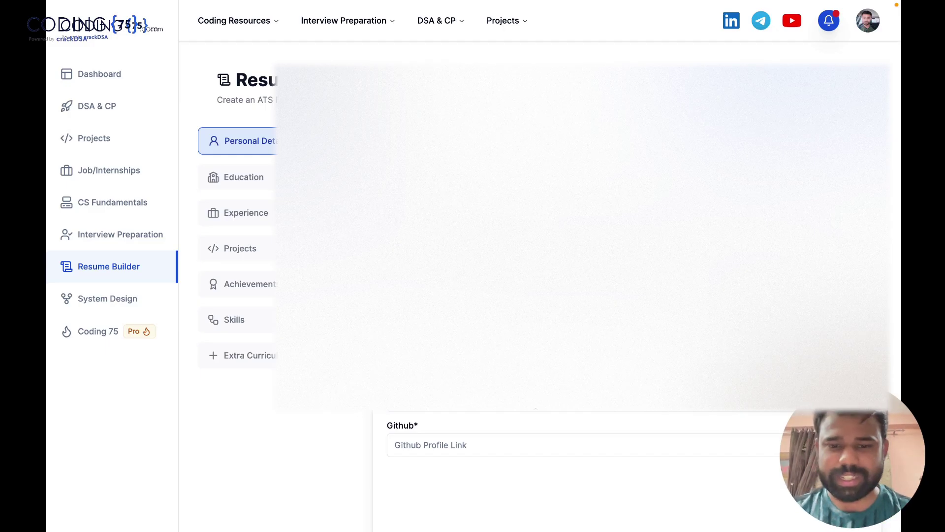
- Fill in the GitHub profile link and save the Personal Details
left_click(497, 446)
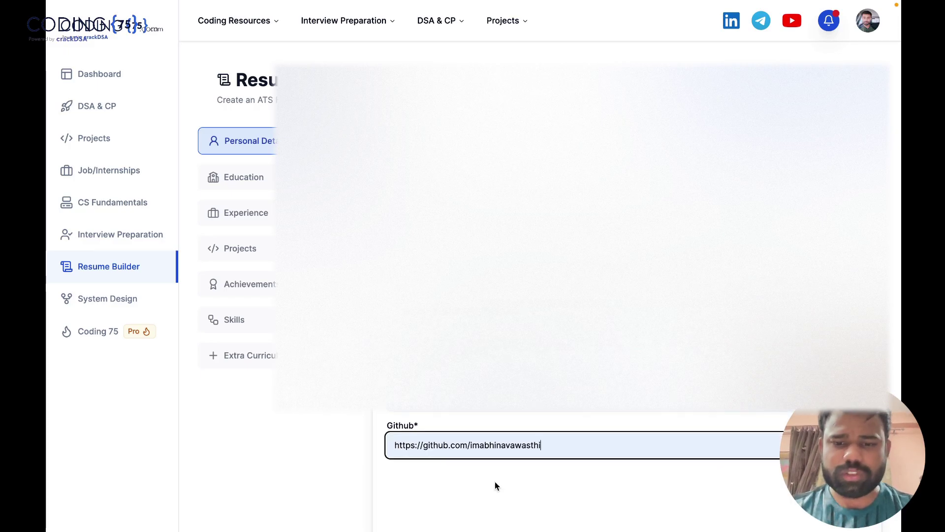
left_click(495, 486)
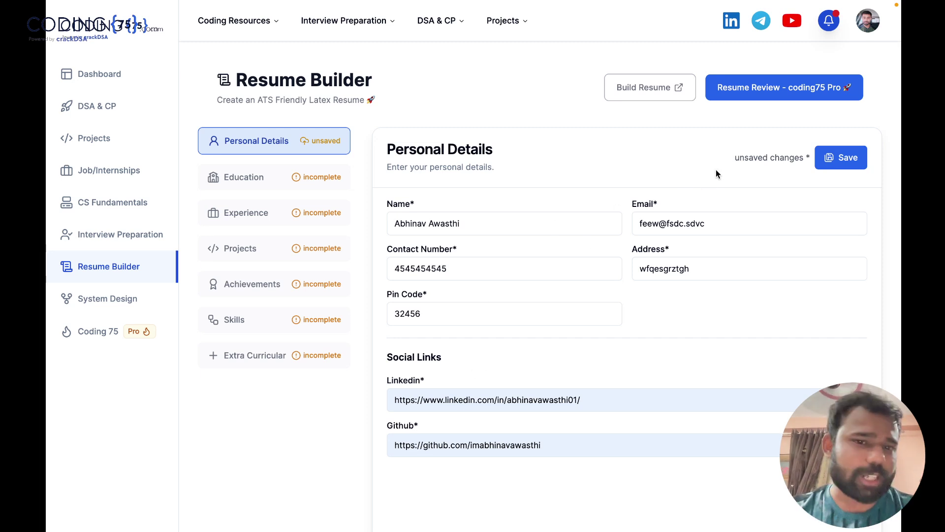
left_click(838, 158)
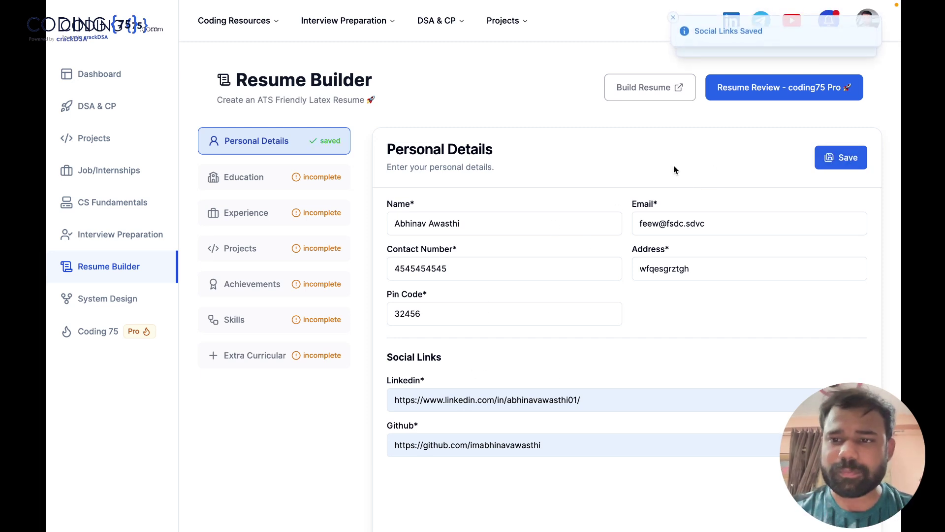
- Enter Harcourt Butler Technical University, Bachelor's of Technology, Information Technology as the first education entry
left_click(308, 192)
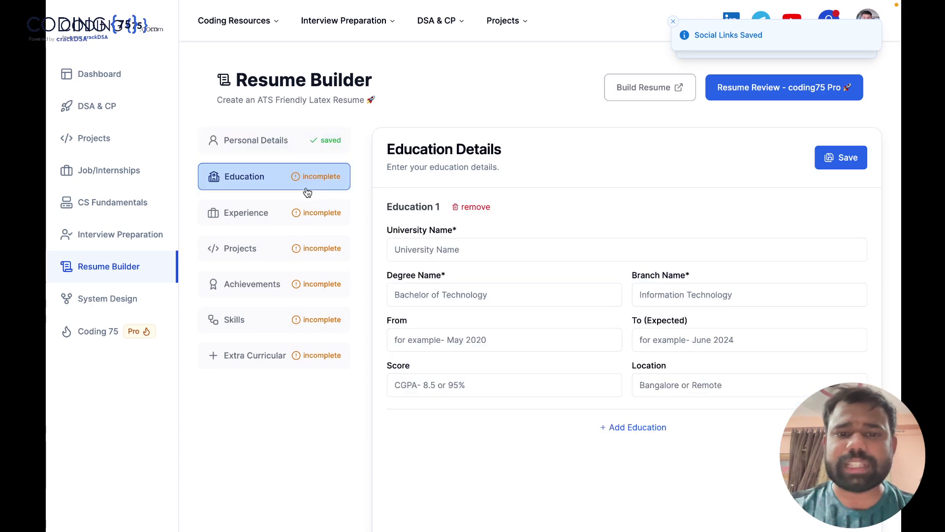
left_click(461, 249)
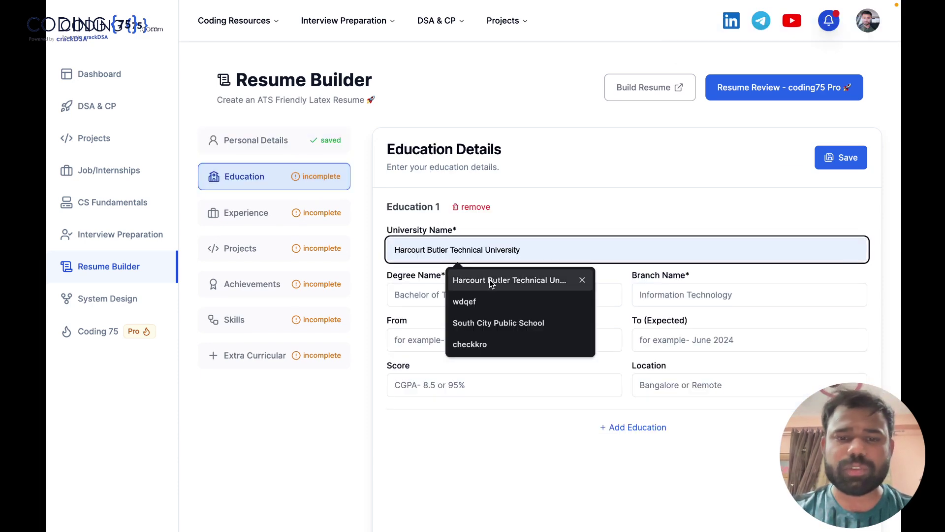
left_click(459, 277)
left_click(460, 295)
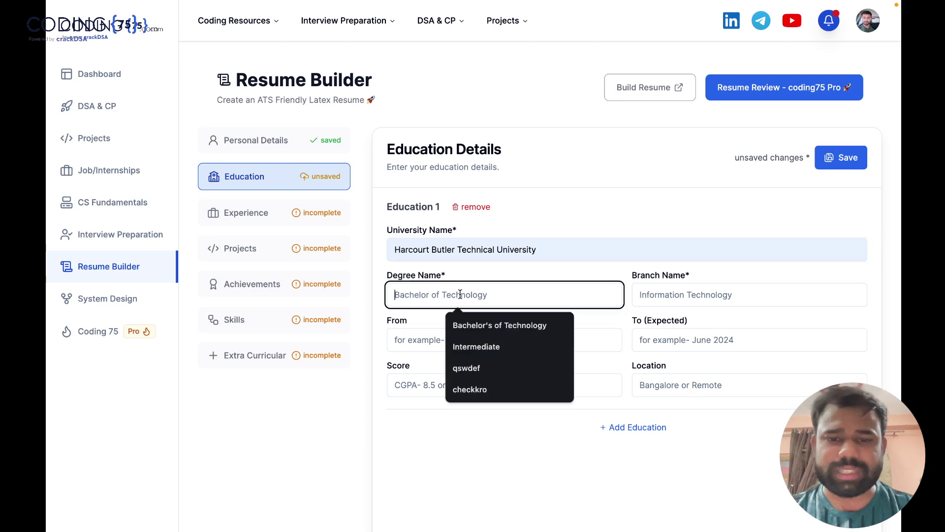
left_click(497, 325)
left_click(683, 298)
left_click(716, 328)
- Set education dates September 2020–June 2024, score CGPA- 8.1, location Kanpur Nagar, Uttar Pradesh
left_click(493, 341)
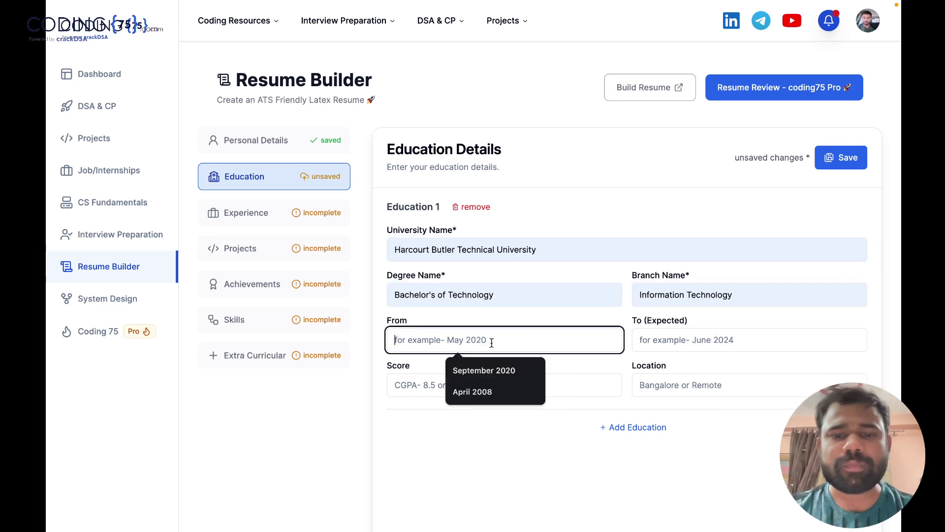
left_click(480, 370)
left_click(689, 348)
left_click(718, 374)
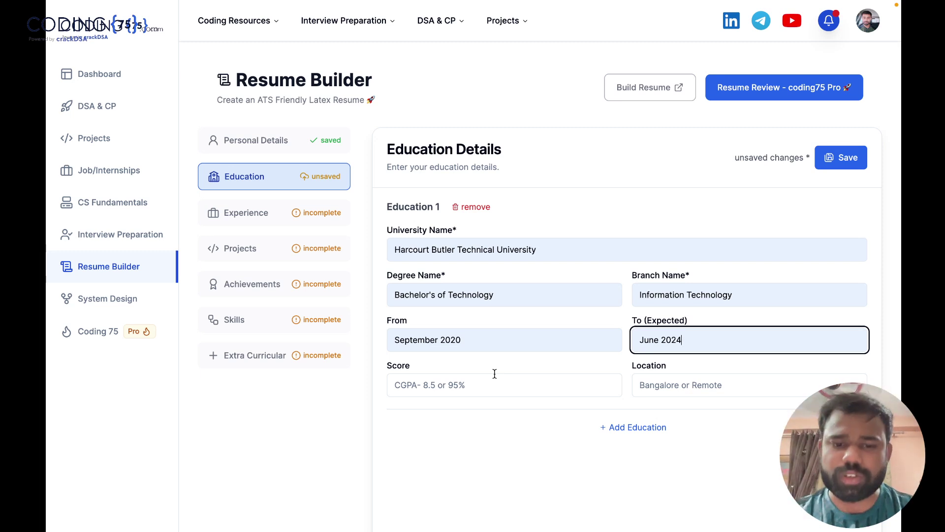
left_click(477, 384)
left_click(477, 416)
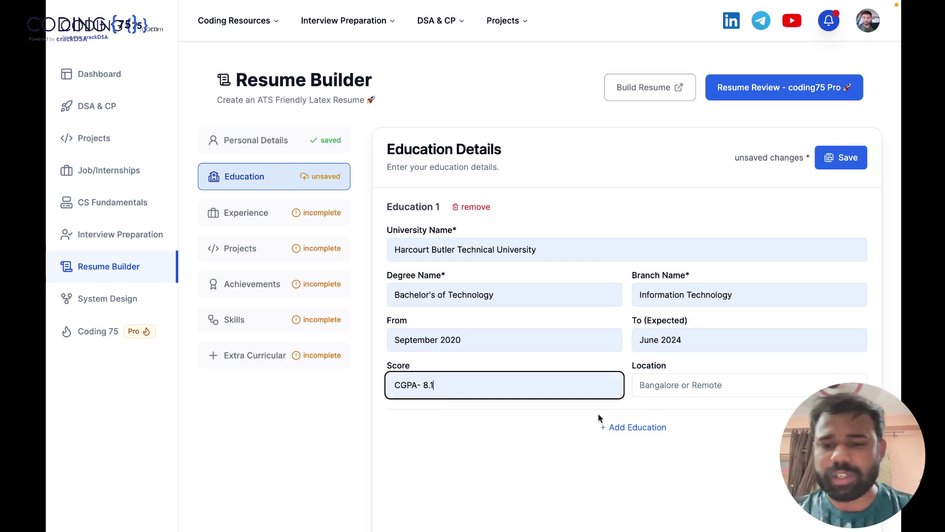
left_click(679, 387)
left_click(719, 269)
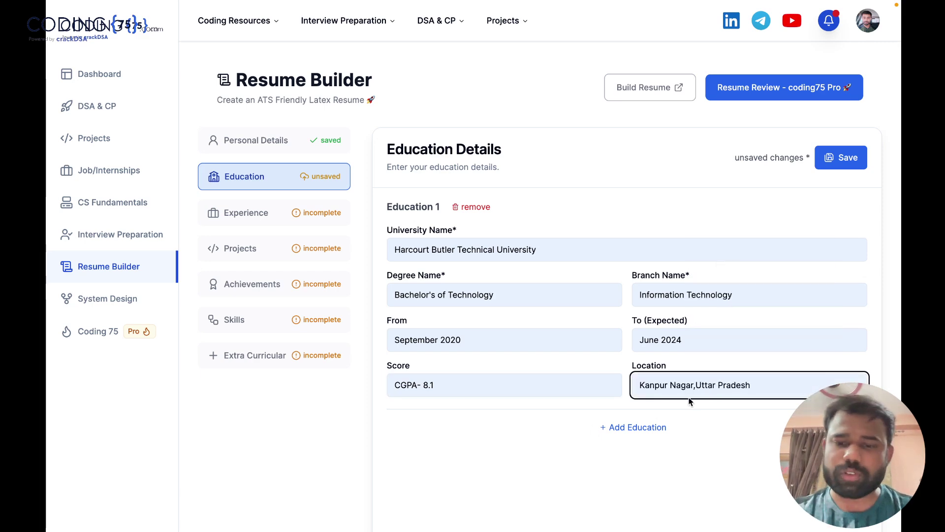
left_click(540, 444)
- Remove the two extra empty education entries and save the Education Details
scroll(582, 332, "down", 1)
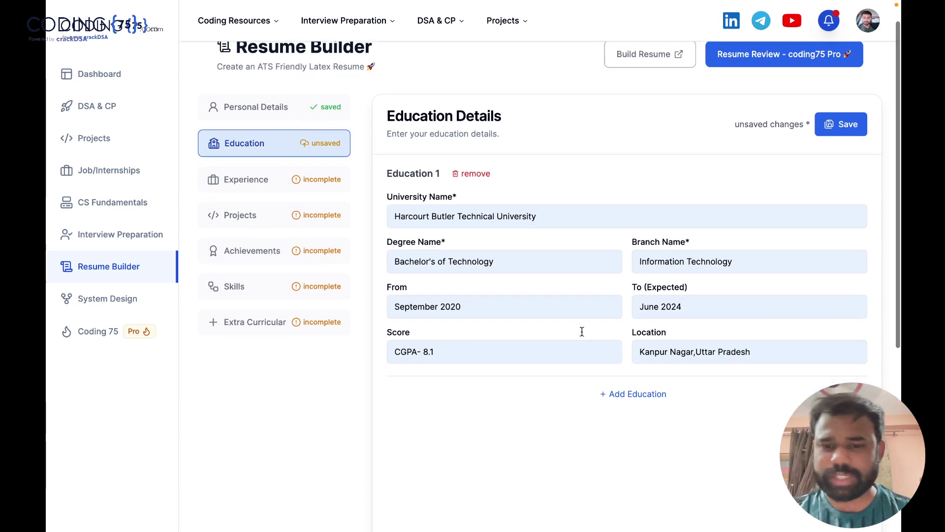
left_click(633, 393)
scroll(632, 394, "down", 5)
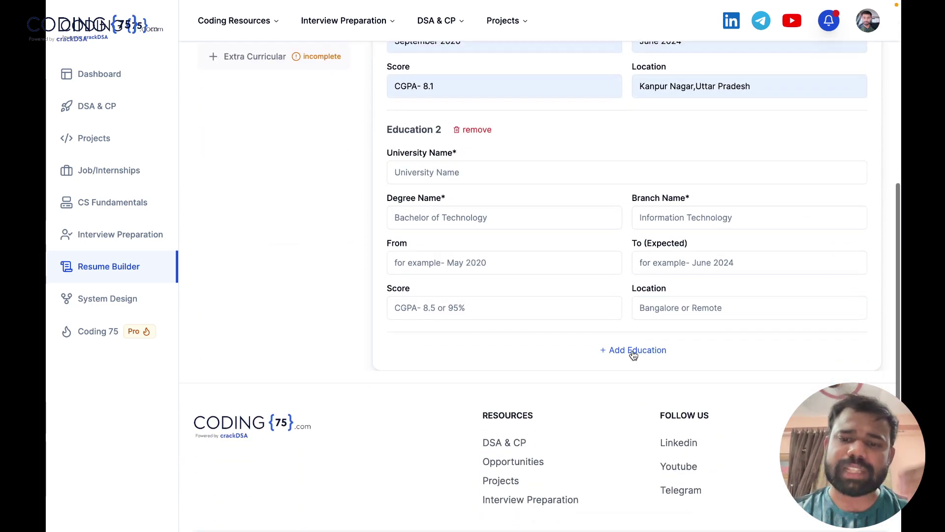
left_click(633, 351)
scroll(632, 347, "down", 2)
scroll(632, 346, "up", 3)
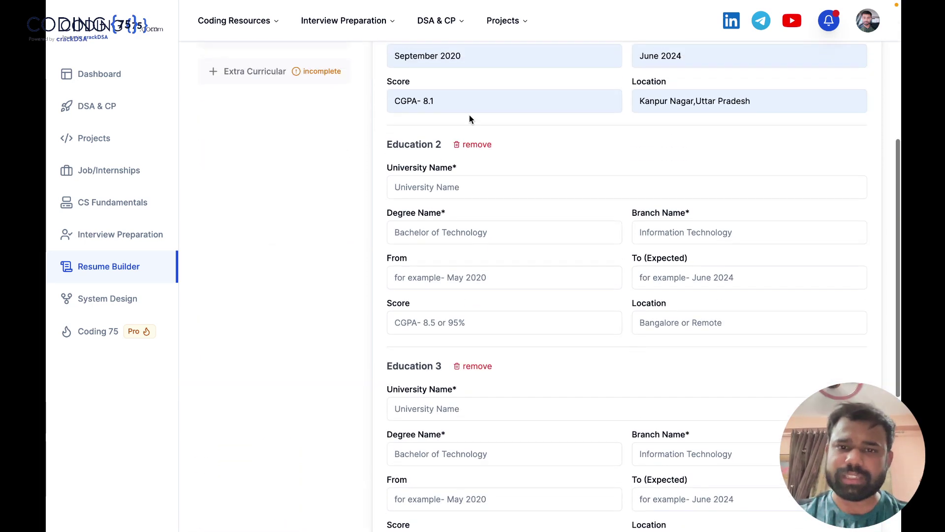
left_click(474, 144)
left_click(475, 144)
scroll(570, 171, "up", 5)
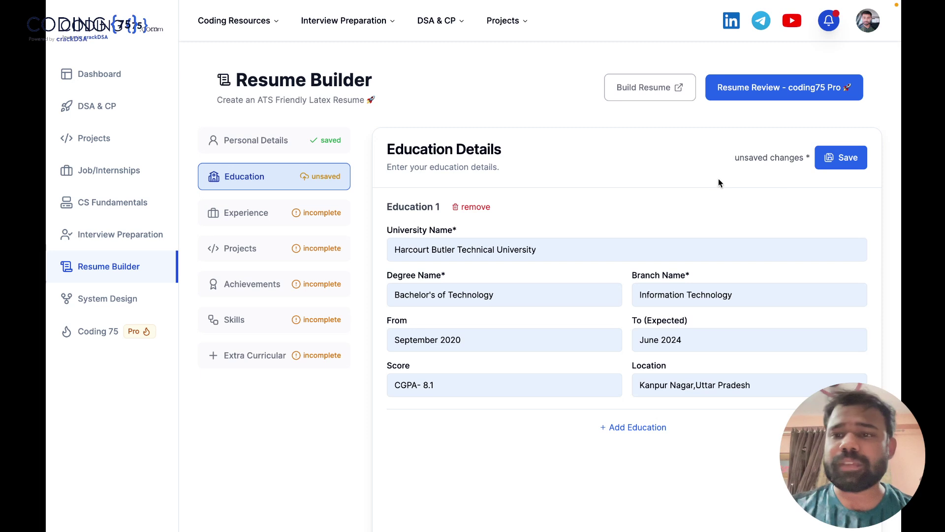
left_click(840, 158)
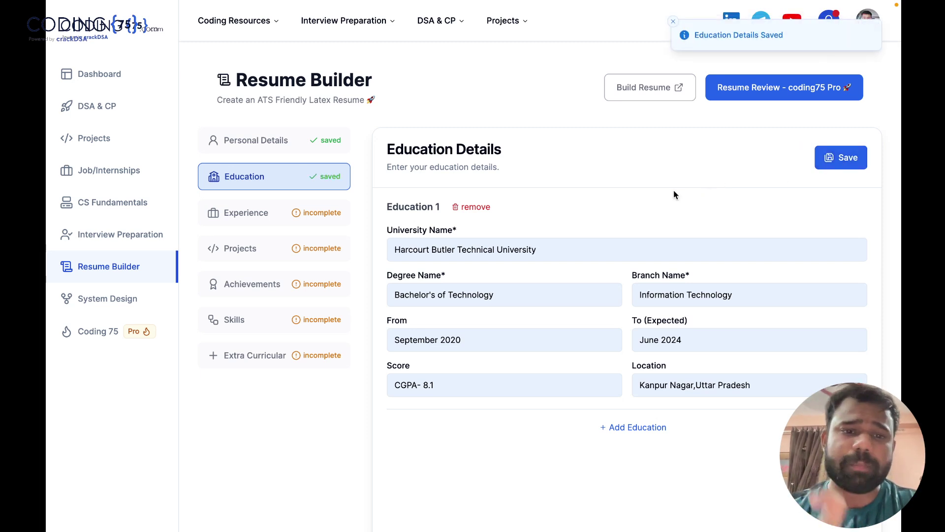
- Open the Experience details form and show the Google Drive resume PDF full screen
left_click(328, 220)
scroll(523, 246, "down", 1)
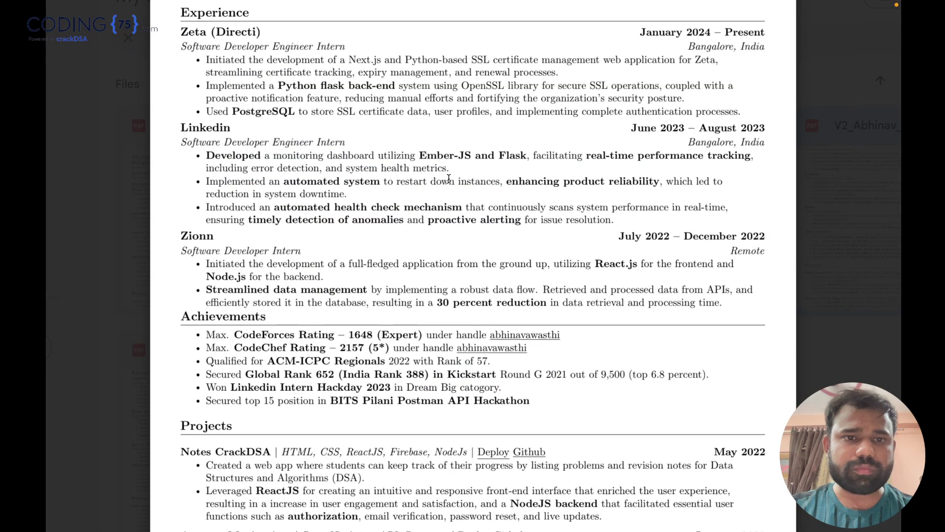
key("ctrl+Tab")
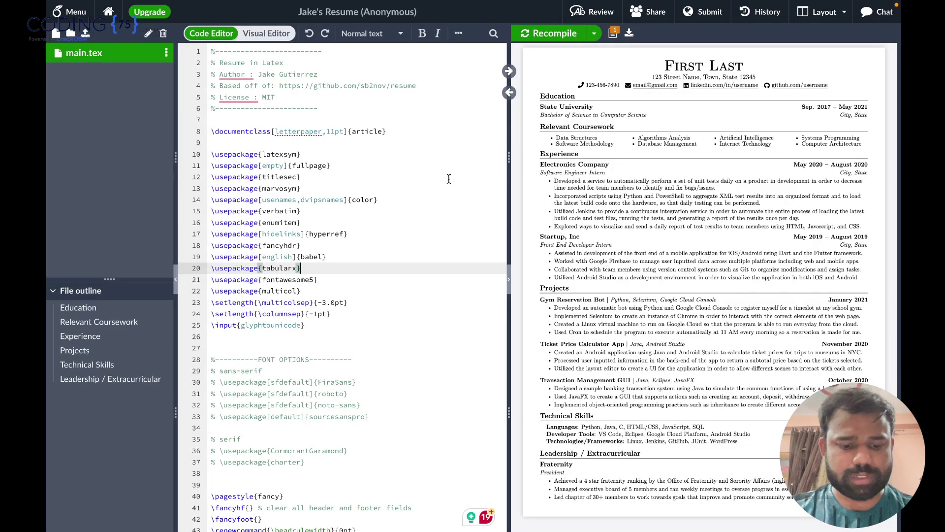
key("F11")
key("ctrl+shift+Tab")
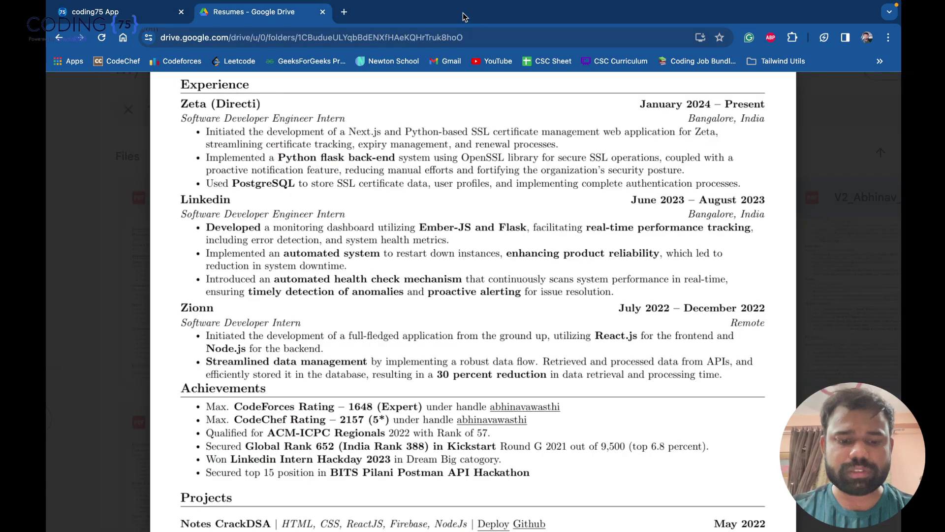
key("F11")
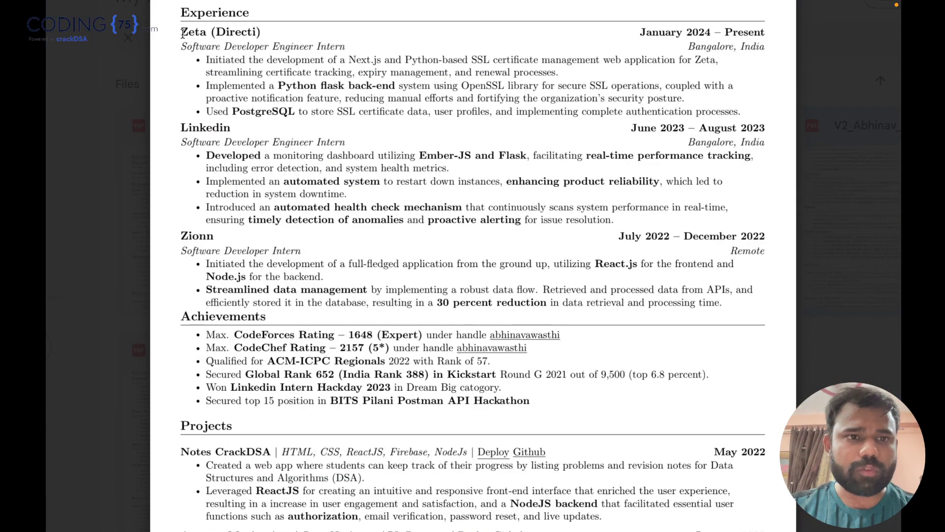
- Set Job Role to Software Developer Engineer Intern, copied from the resume PDF
left_click_drag(182, 33, 328, 32)
key("ctrl+c")
key("ctrl+Tab")
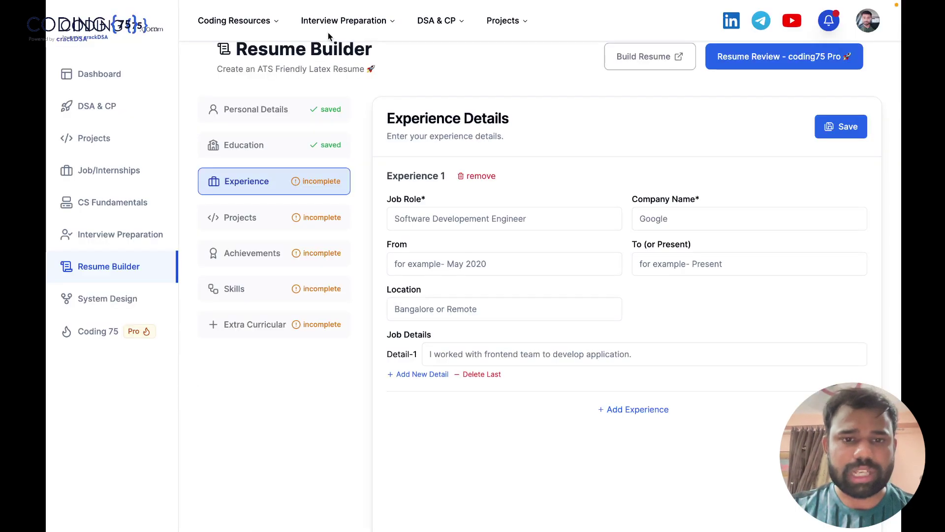
left_click(435, 218)
key("ctrl+v")
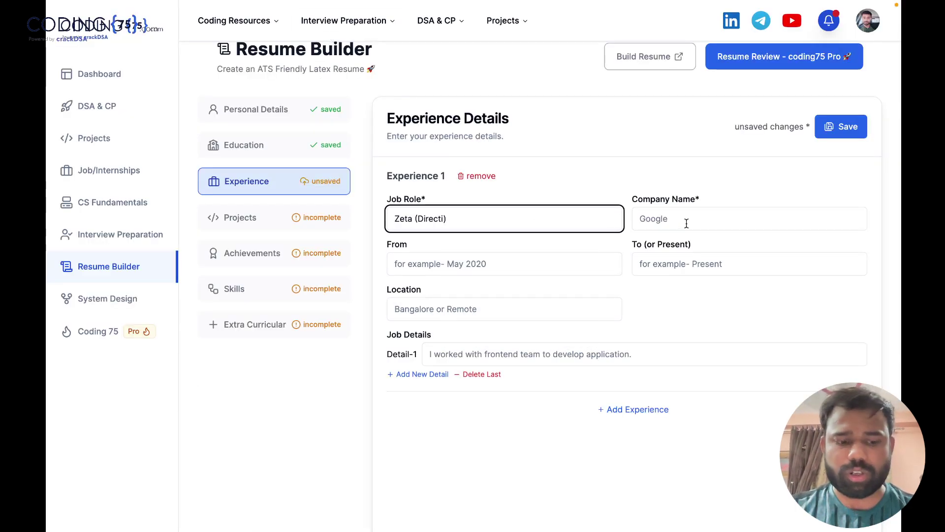
key("ctrl+shift+Tab")
left_click_drag(184, 46, 386, 48)
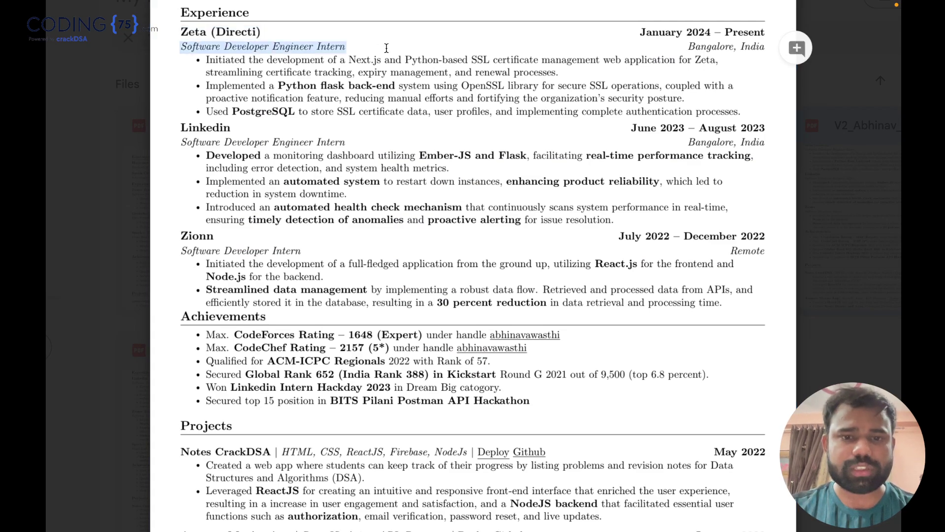
key("ctrl+c")
key("ctrl+Tab")
key("ctrl+a")
key("ctrl+v")
- Fill Company Name Zeta (Directi) and start date January 2024 from the PDF
key("ctrl+Tab")
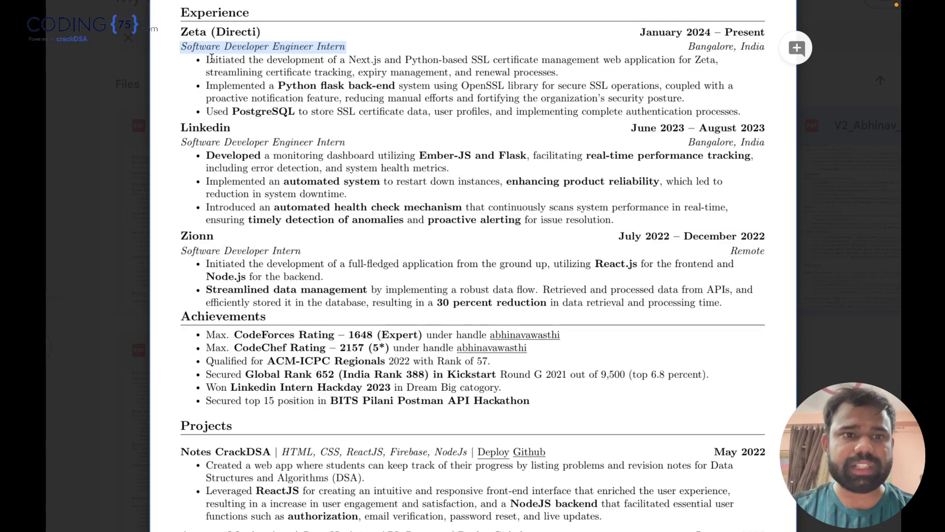
left_click_drag(182, 31, 337, 31)
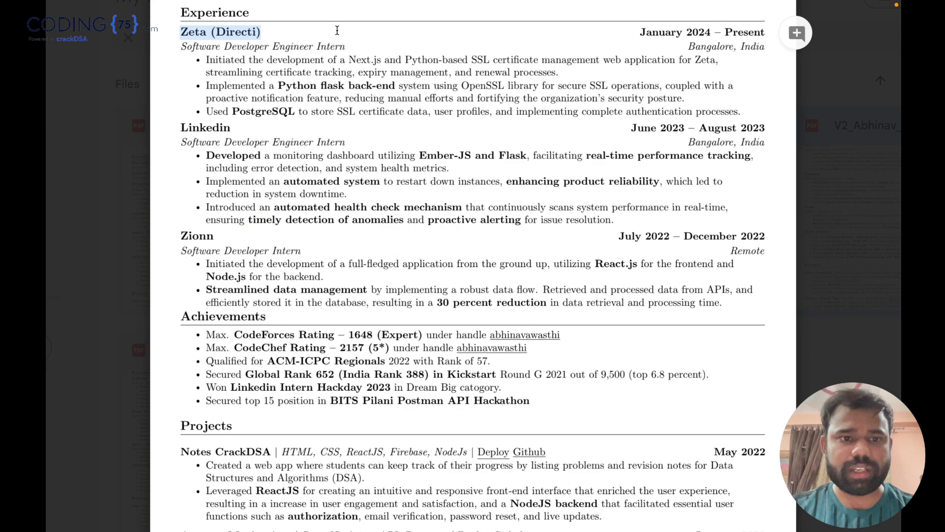
key("ctrl+Tab")
left_click(699, 220)
key("ctrl+v")
key("ctrl+Tab")
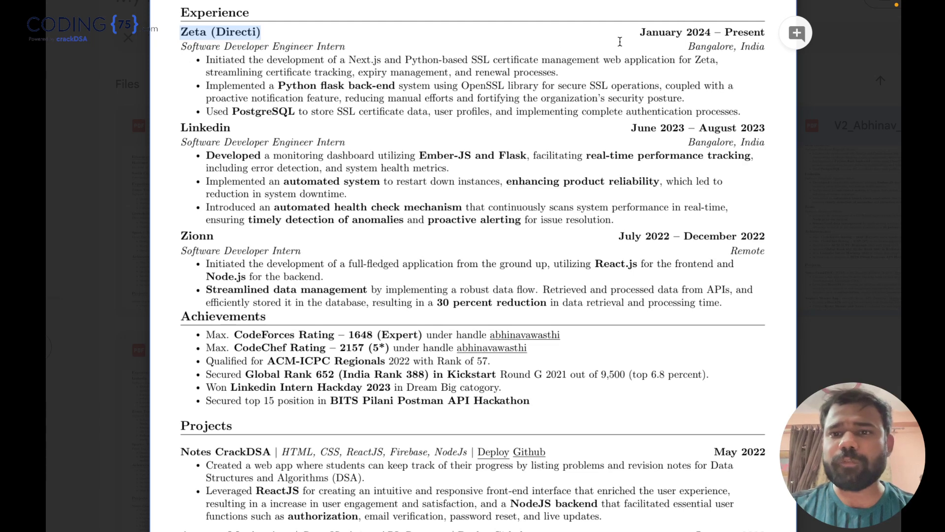
left_click_drag(642, 32, 698, 32)
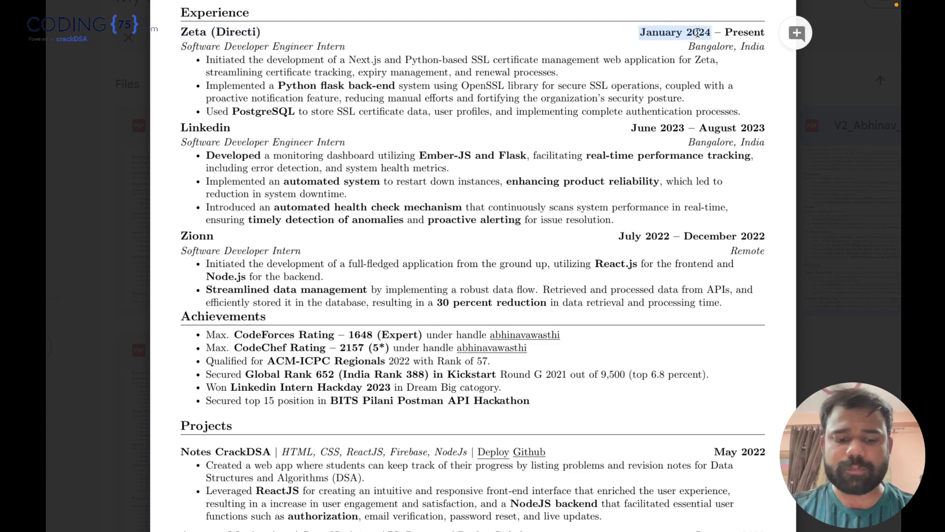
key("ctrl+Tab")
left_click(486, 263)
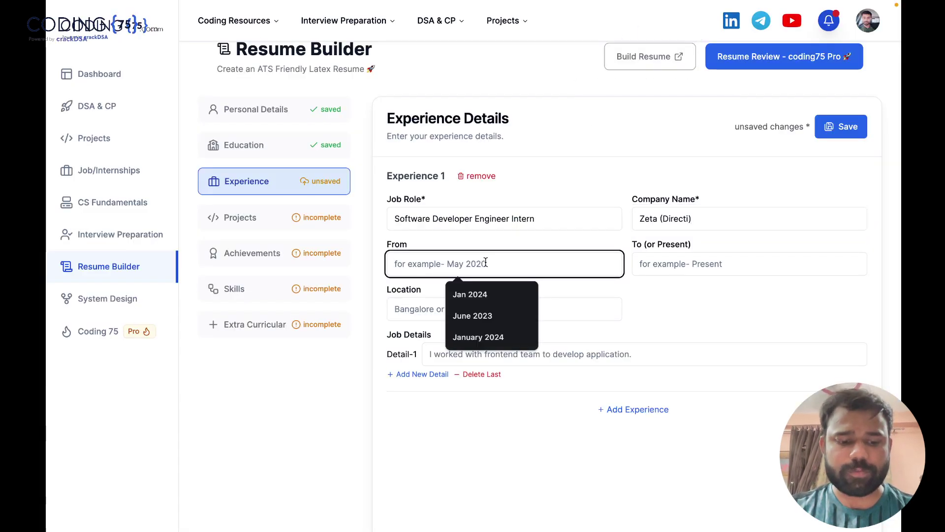
key("ctrl+v")
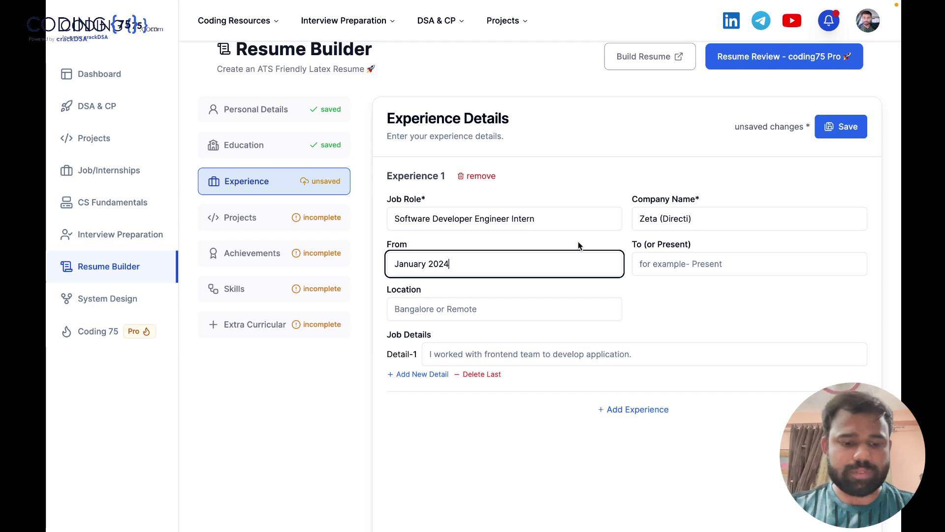
- Move the Google Drive resume tab into its own full-screen window
mouse_move(437, 64)
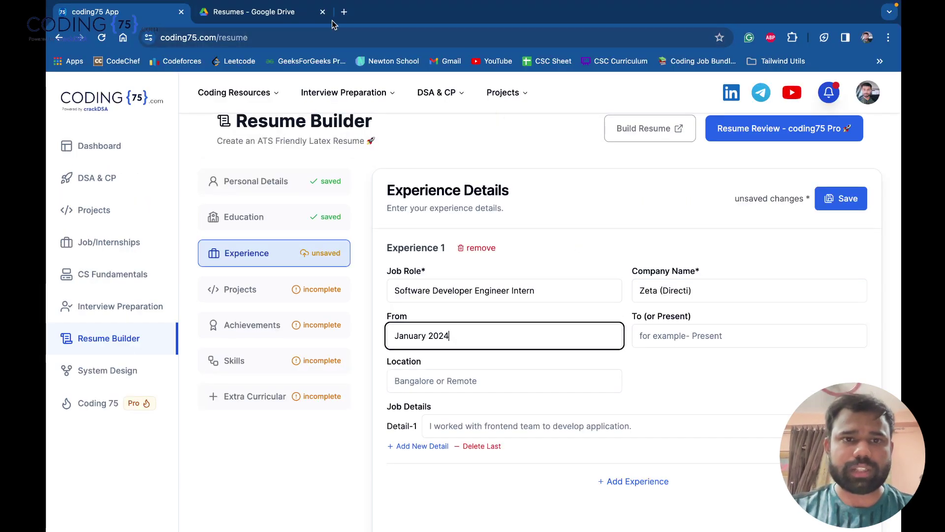
left_click(276, 12)
left_click_drag(266, 11, 178, 88)
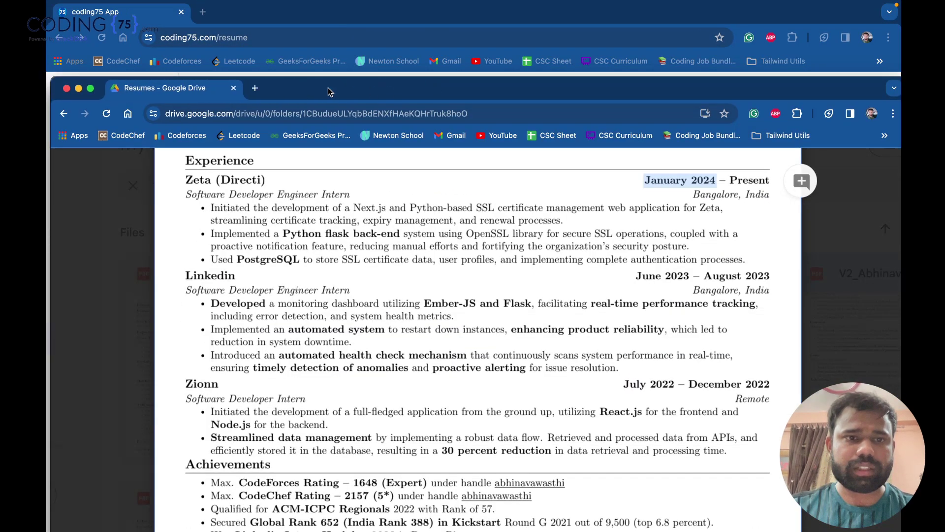
left_click(90, 89)
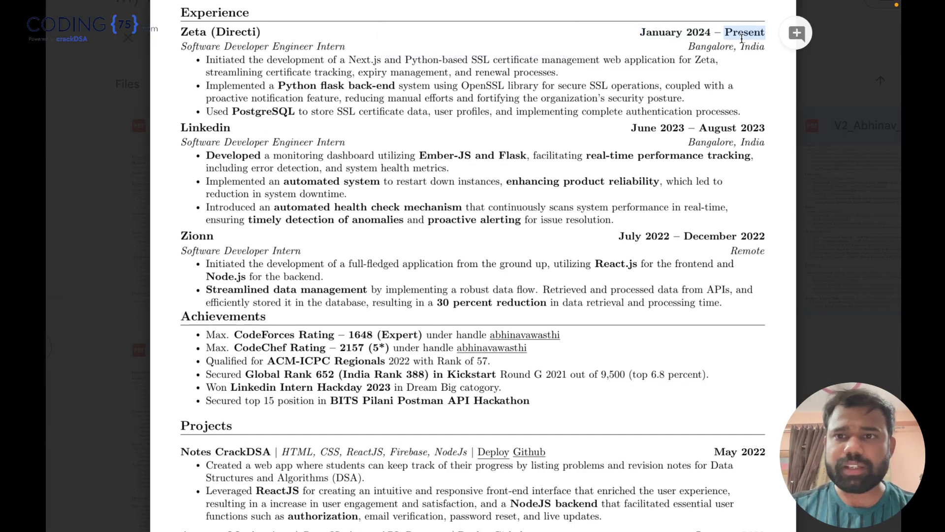
- Set the experience end date to Present
key("ctrl+Left")
left_click(675, 262)
key("Down")
key("Return")
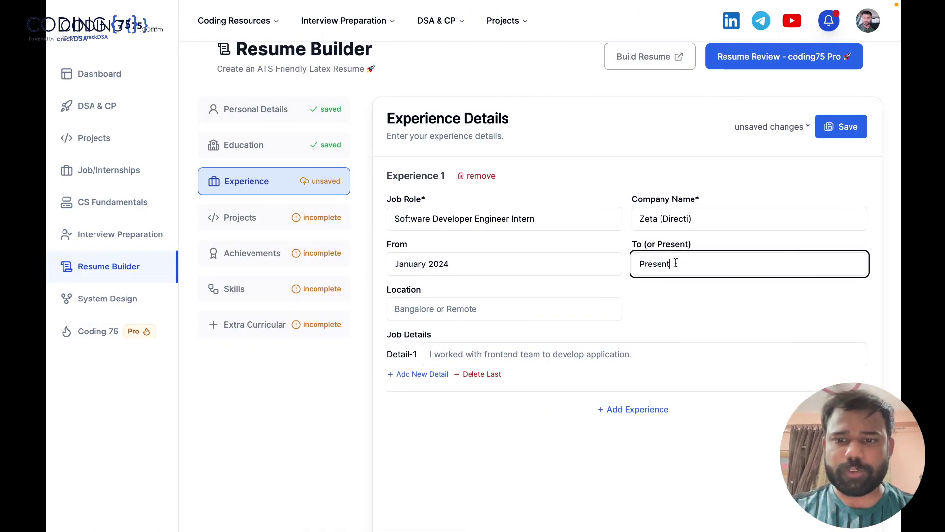
left_click_drag(464, 267, 400, 266)
double_click(676, 265)
- Set the experience location to Bangalore, India, copied from the PDF
key("ctrl+Right")
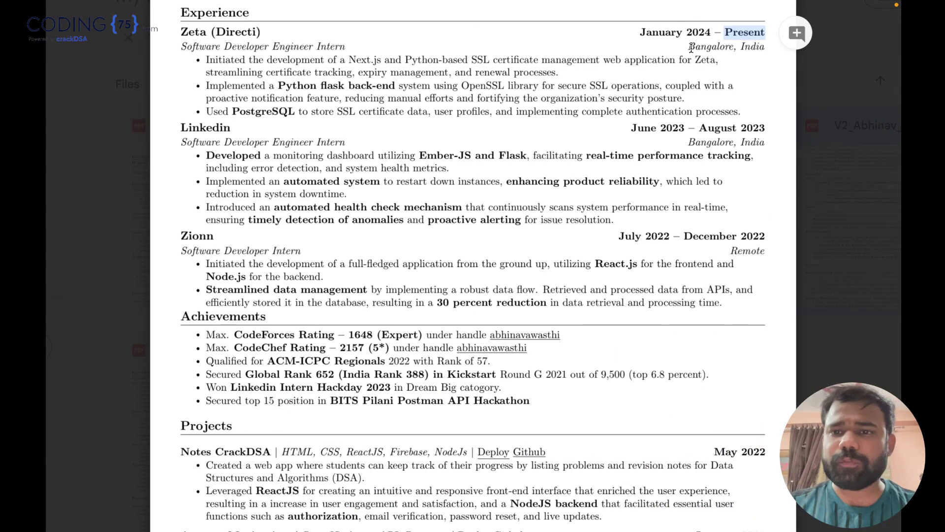
left_click_drag(689, 48, 769, 48)
key("ctrl+c")
key("ctrl+Left")
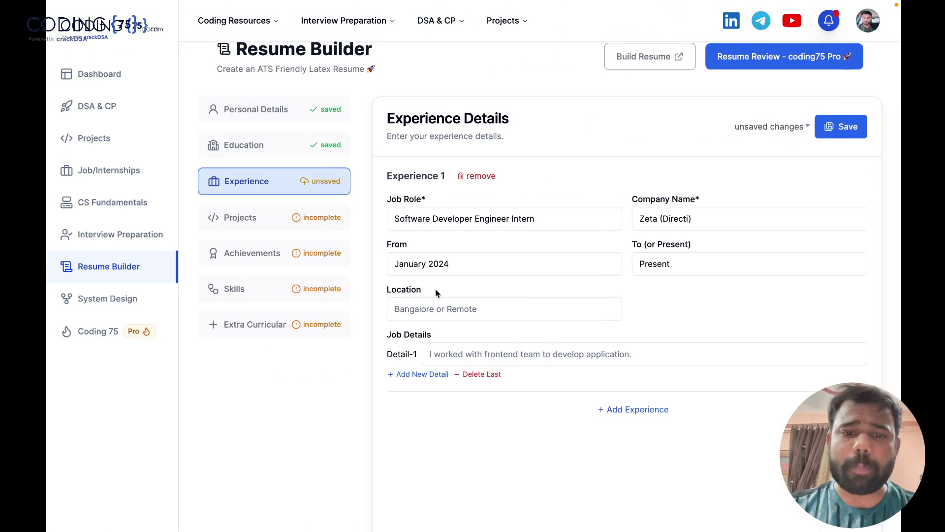
left_click(433, 307)
key("ctrl+v")
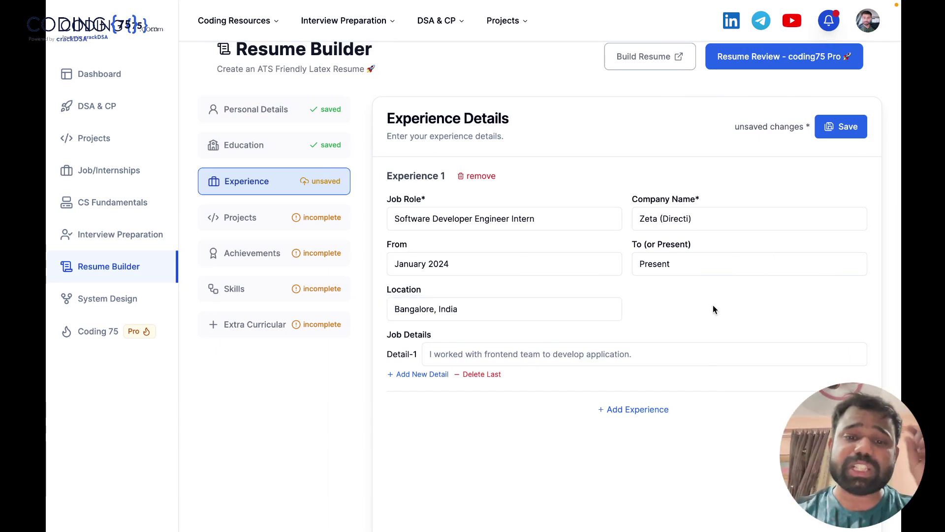
- Paste the first two Zeta bullets from the PDF into Detail-1 and Detail-2
key("ctrl+Right")
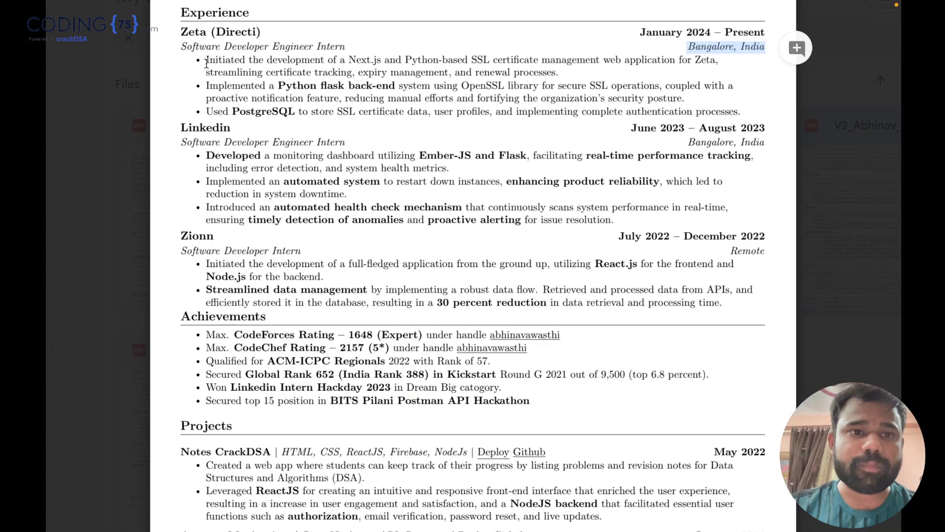
left_click_drag(206, 63, 569, 77)
scroll(575, 77, "left", 3)
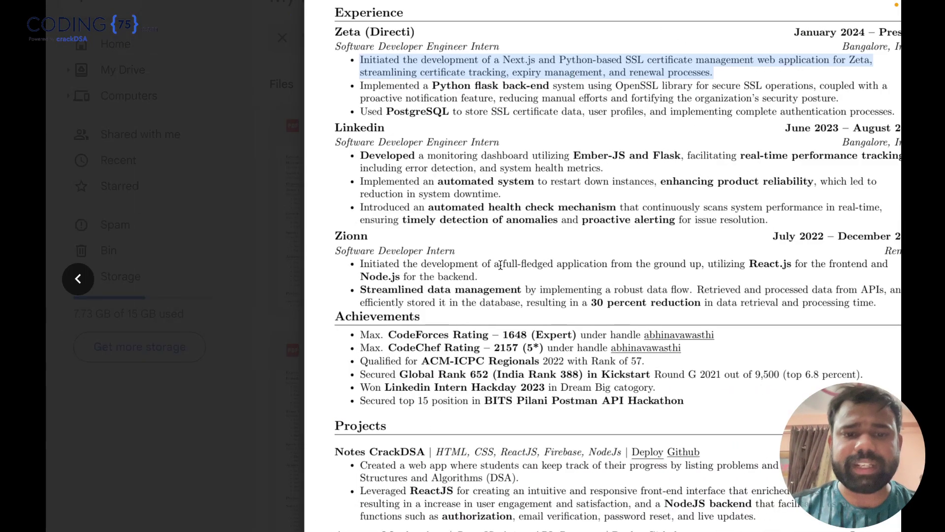
key("ctrl+Left")
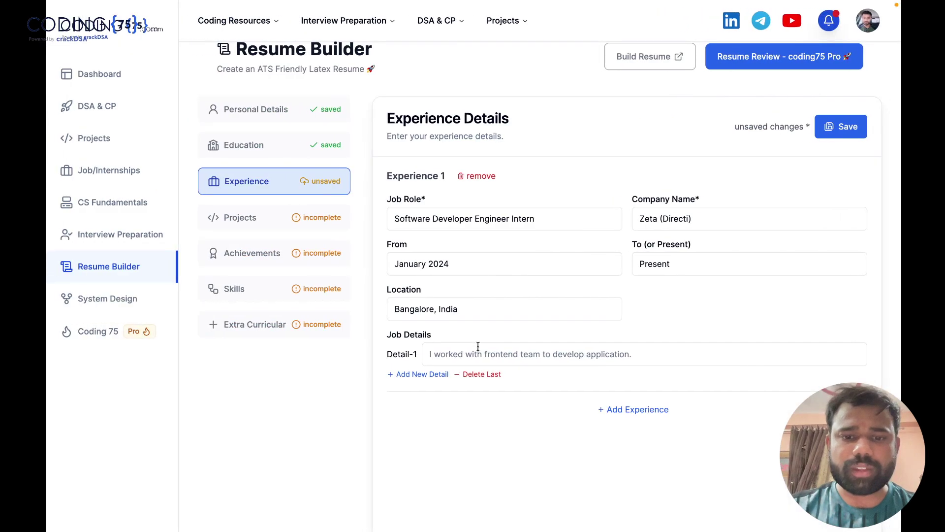
left_click(477, 353)
key("super+v")
left_click(424, 376)
key("ctrl+Right")
left_click_drag(181, 82, 663, 98)
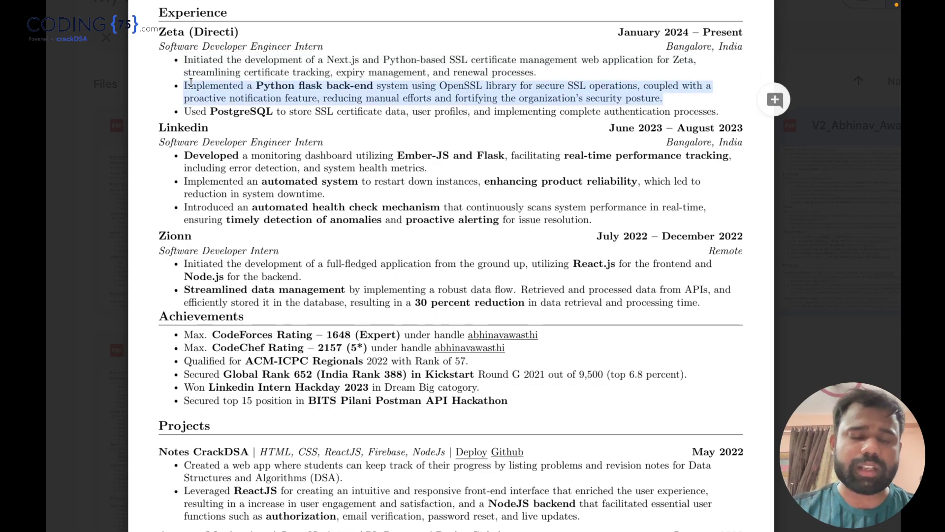
key("ctrl+Left")
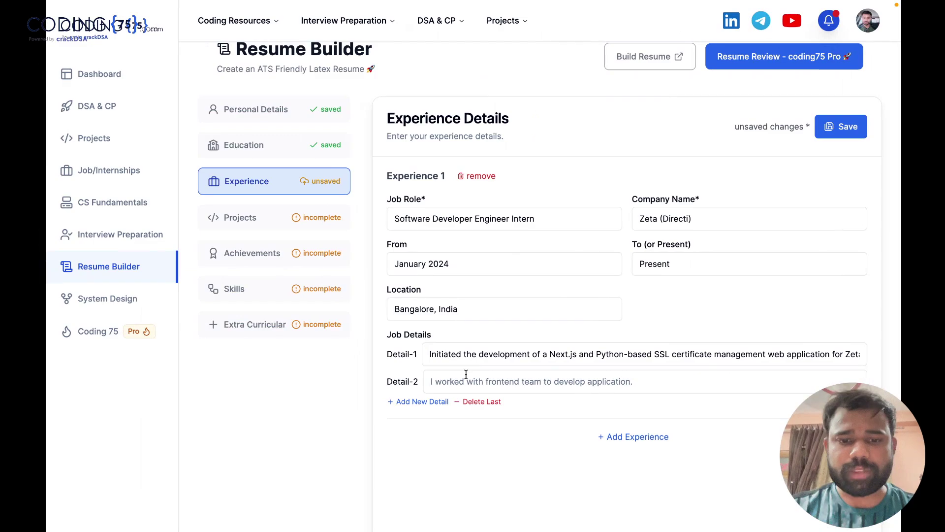
left_click(465, 379)
key("ctrl+v")
- Add Detail-3 and paste the PostgreSQL bullet from the PDF into it
left_click(435, 402)
scroll(520, 438, "down", 1)
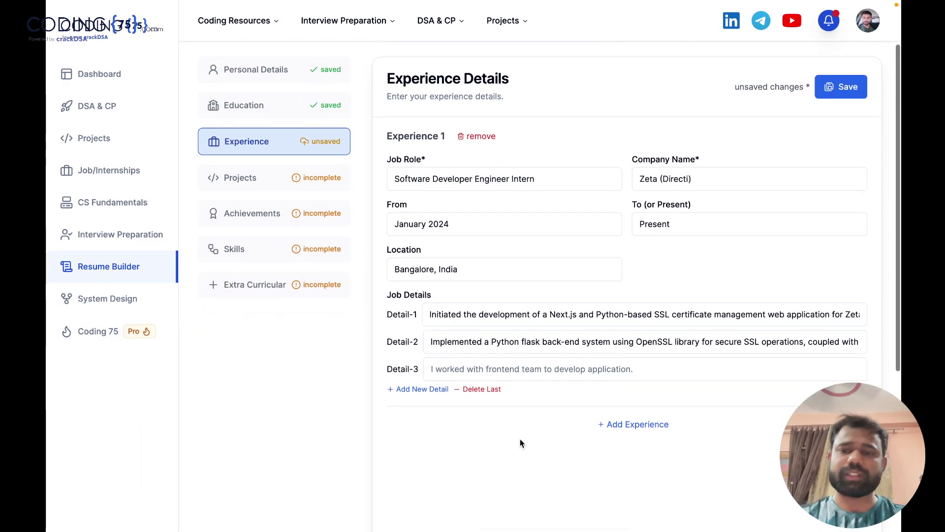
key("ctrl+Right")
left_click_drag(235, 111, 746, 112)
key("ctrl+Left")
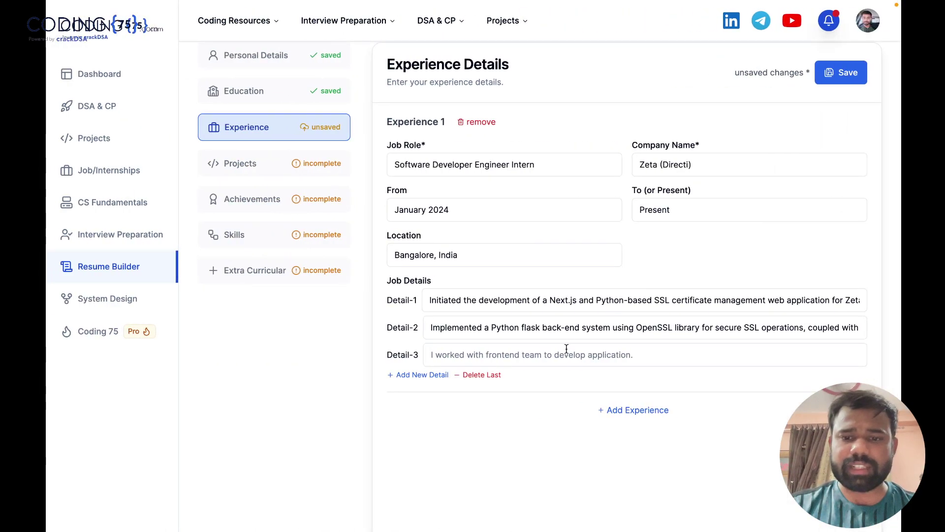
left_click(565, 350)
key("ctrl+v")
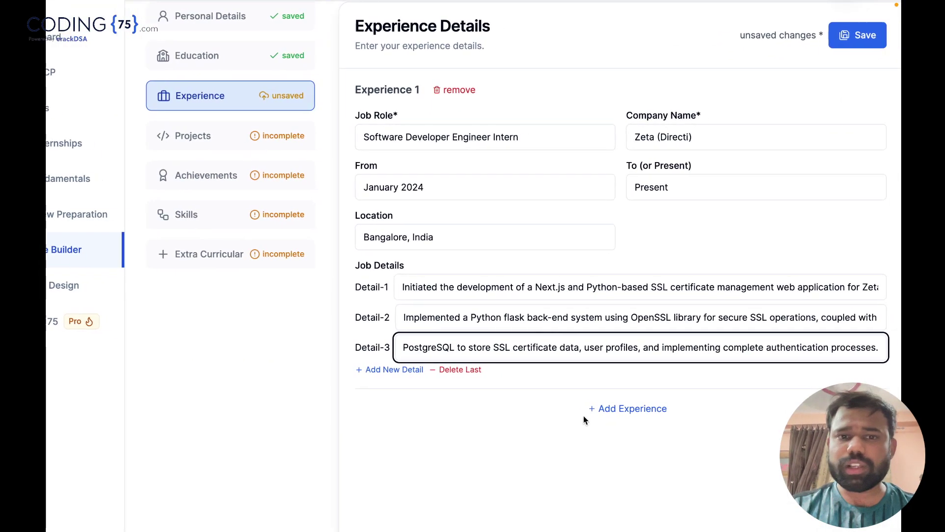
left_click(855, 78)
- Save the Zeta experience and add a second, empty experience entry
left_click(850, 40)
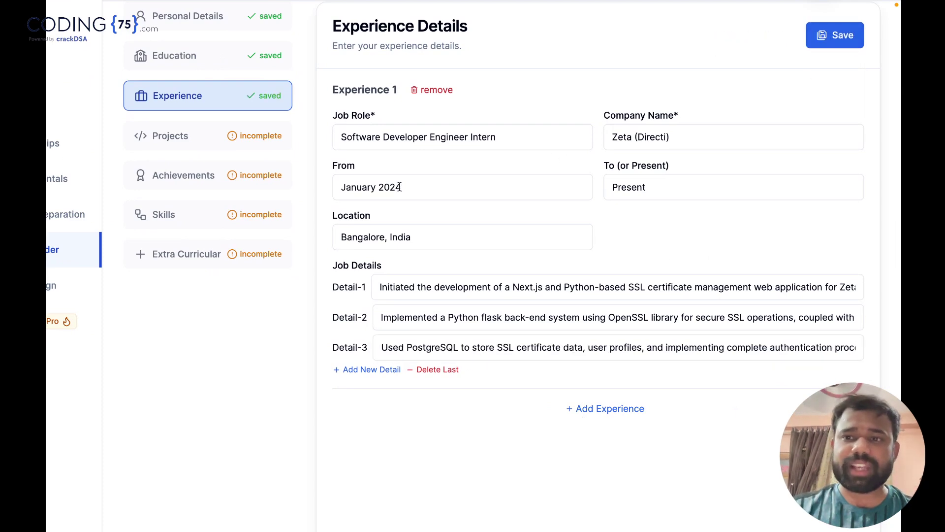
left_click(241, 141)
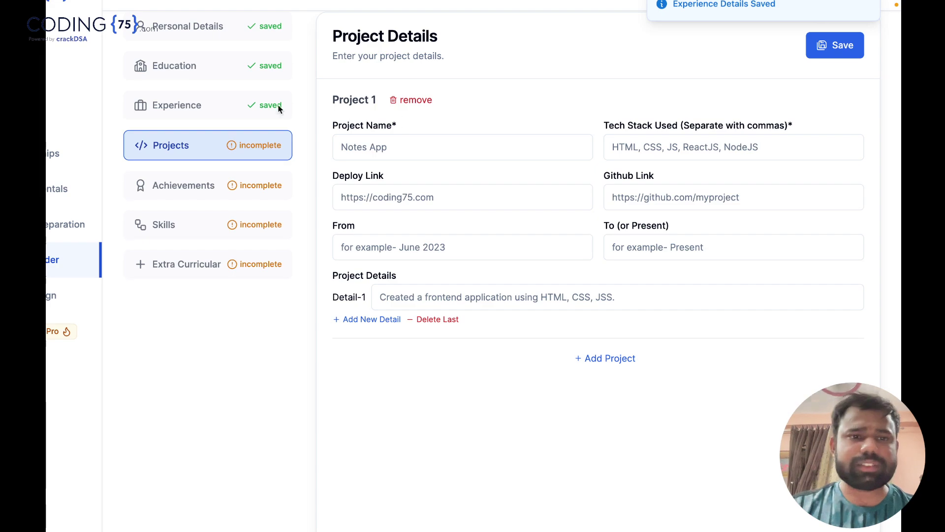
left_click(266, 94)
left_click_drag(325, 99, 473, 415)
left_click(503, 425)
left_click(610, 418)
scroll(614, 420, "down", 3)
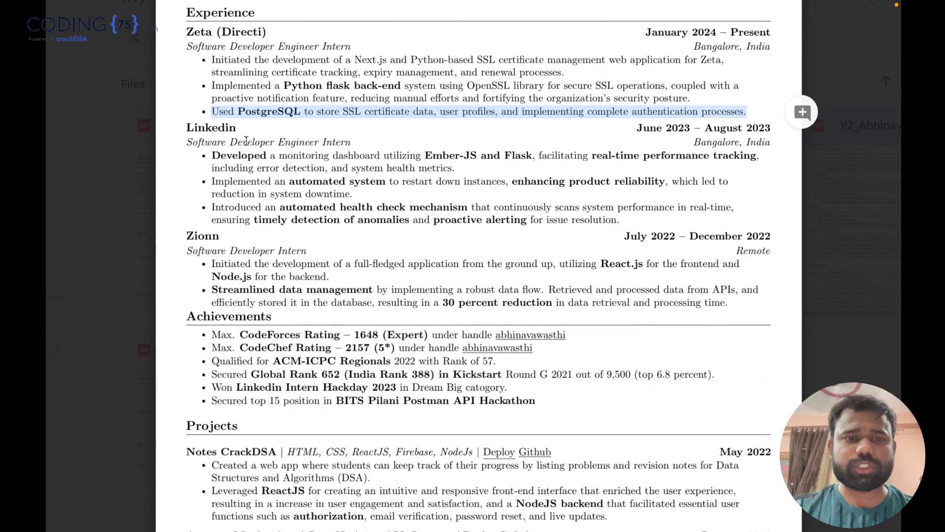
- Set Experience 2 role to Software Developer Engineer Intern at company Linkedin
left_click_drag(182, 144, 373, 142)
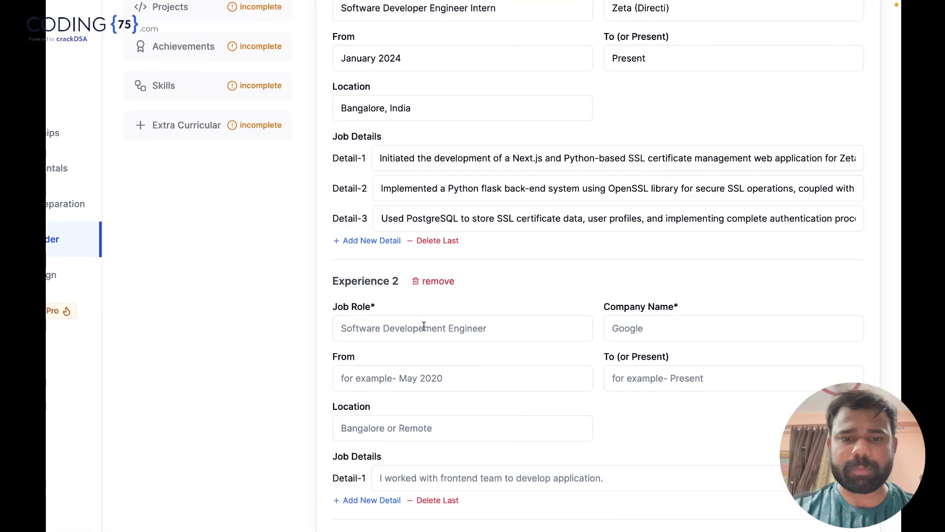
left_click(437, 331)
key("ctrl+v")
left_click(658, 323)
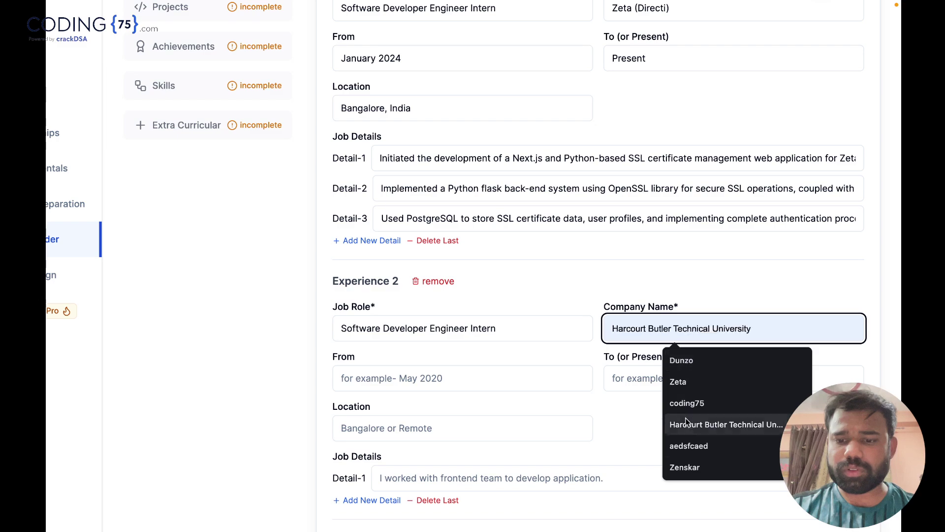
type("Li")
key("Down")
key("Return")
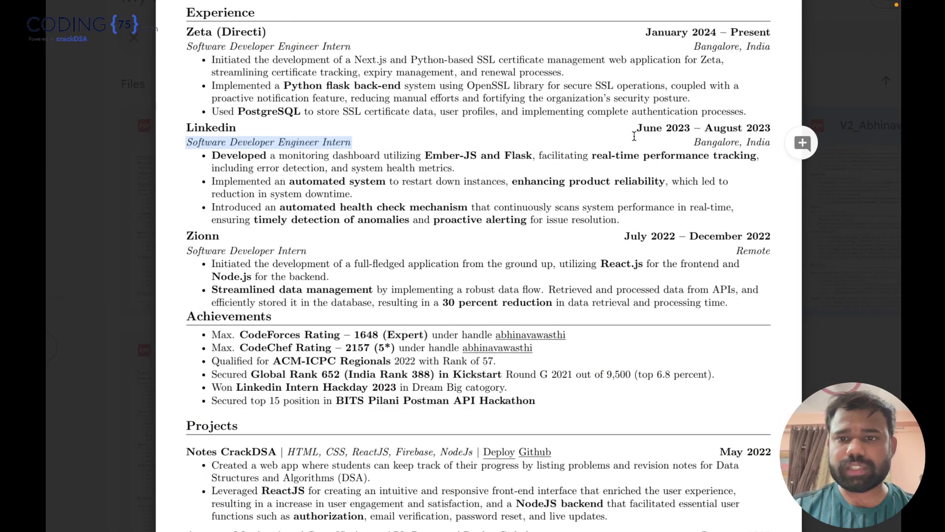
- Set Experience 2 dates June 2023–August 2023 and location Bangalore
left_click_drag(636, 129, 690, 128)
key("ctrl+c")
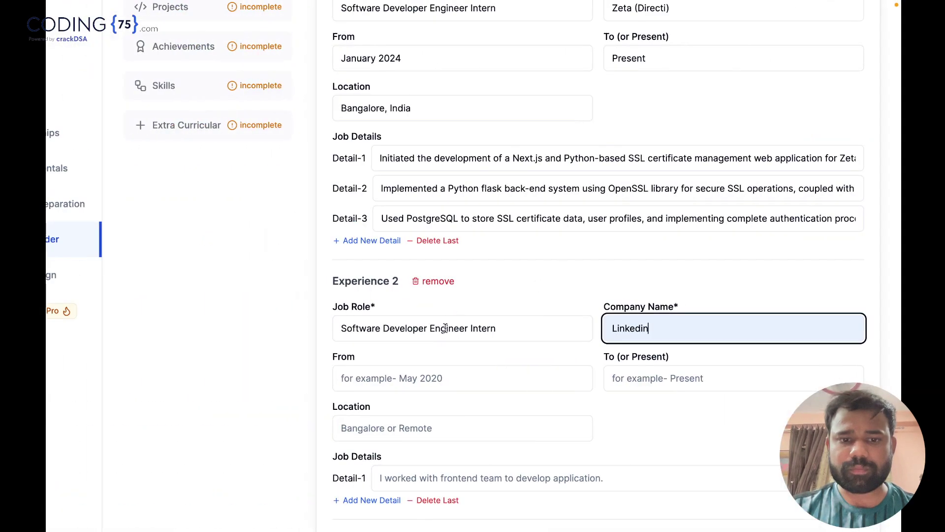
left_click(416, 387)
key("ctrl+v")
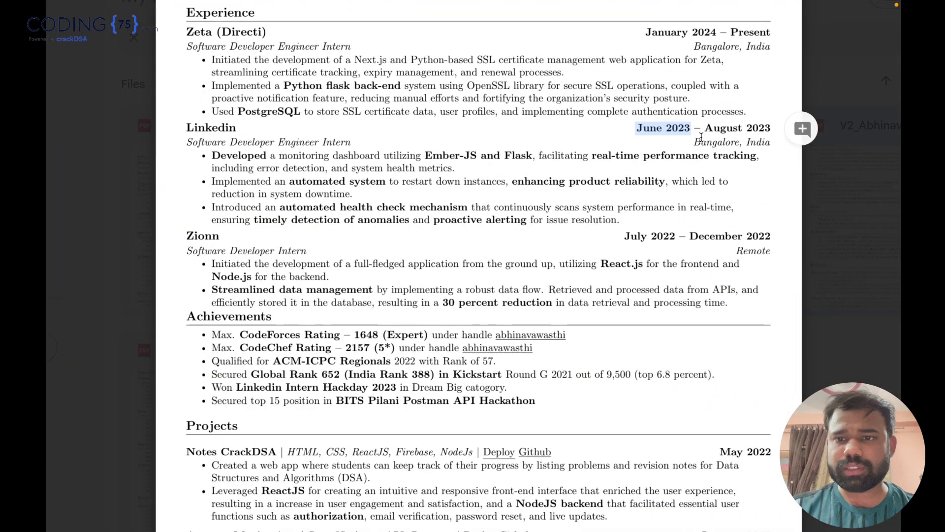
left_click_drag(704, 128, 781, 128)
key("ctrl+c")
left_click(686, 380)
key("ctrl+v")
left_click(475, 434)
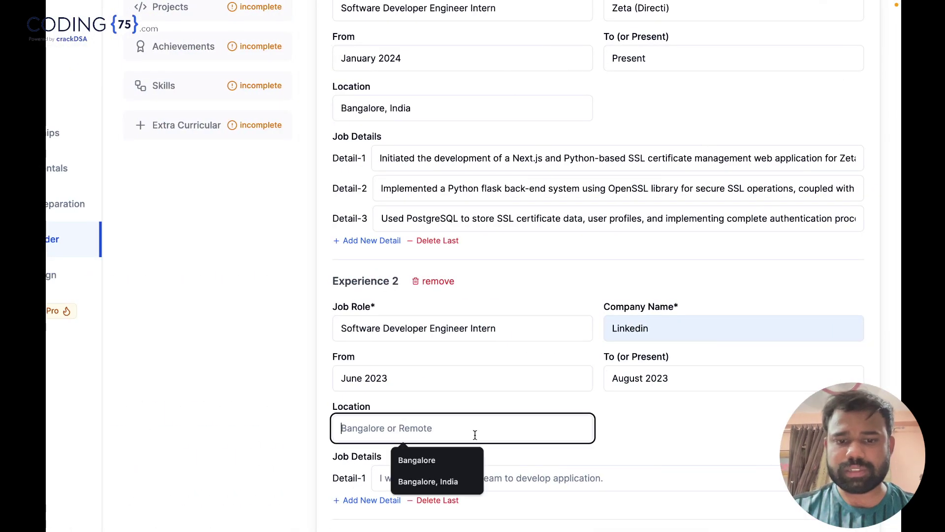
key("Down")
key("Return")
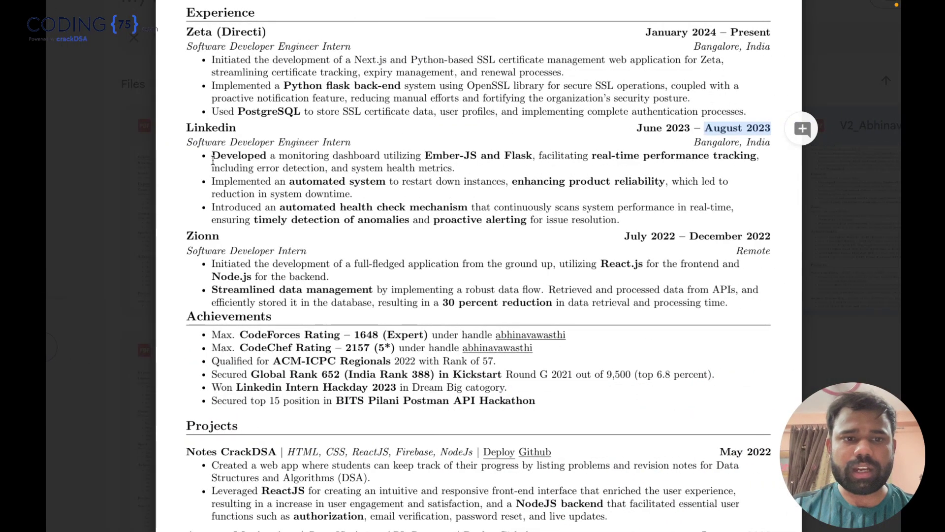
- Add the monitoring dashboard and automated system bullets as the first two Linkedin details
left_click_drag(213, 160, 456, 169)
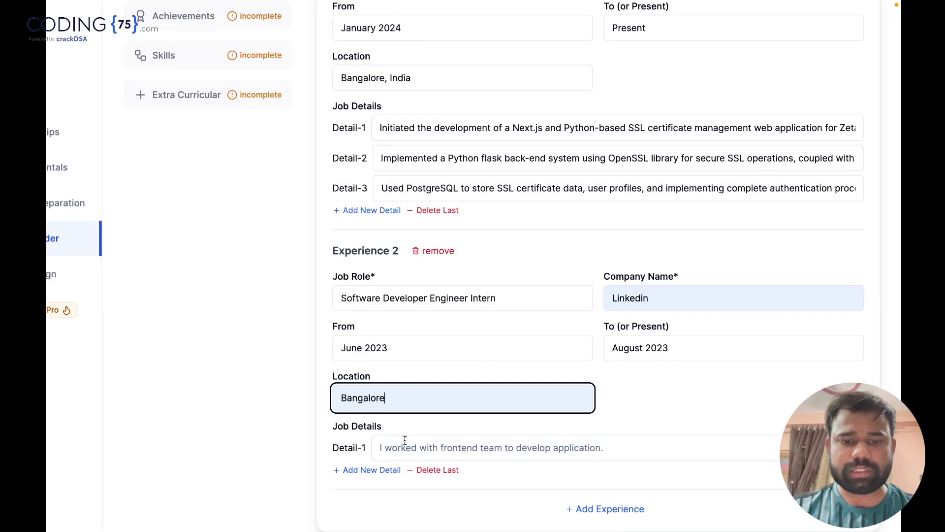
left_click(405, 446)
key("ctrl+v")
left_click(372, 470)
scroll(377, 401, "down", 2)
left_click(374, 388)
left_click(455, 365)
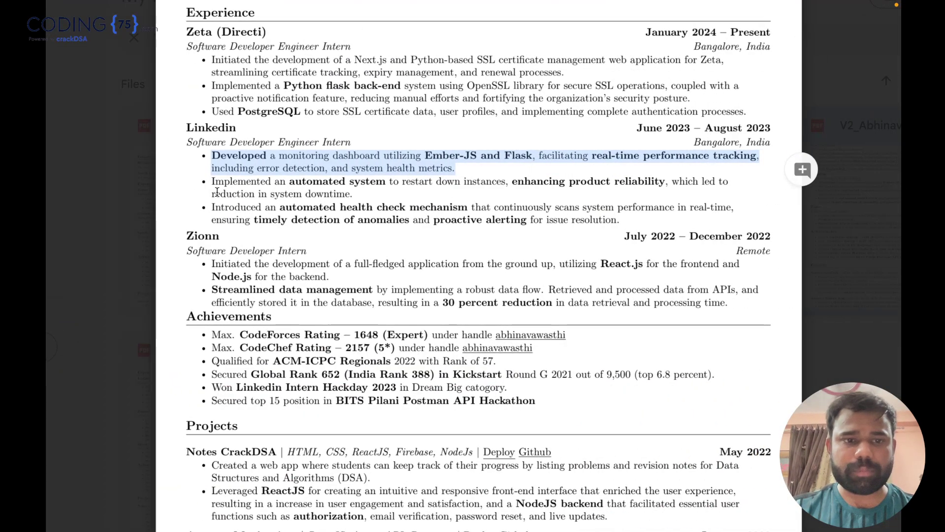
left_click_drag(211, 181, 378, 197)
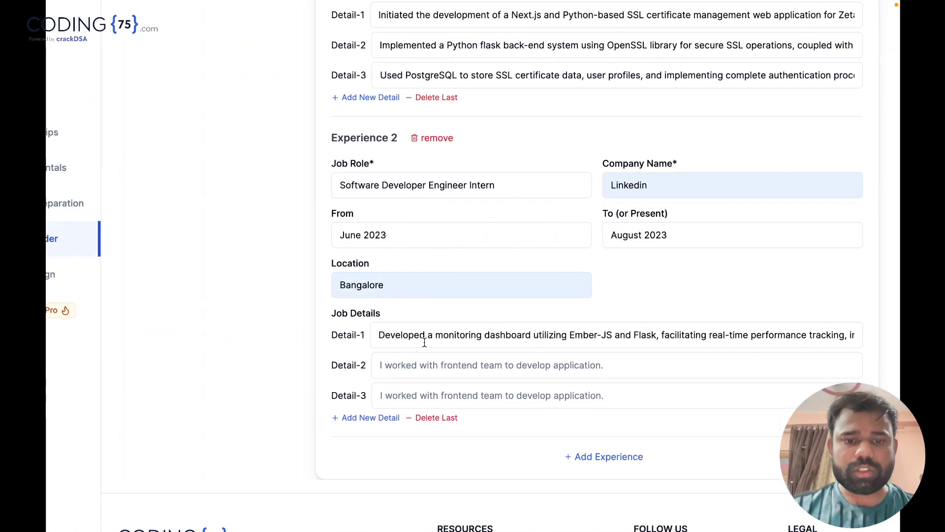
left_click(455, 365)
key("ctrl+v")
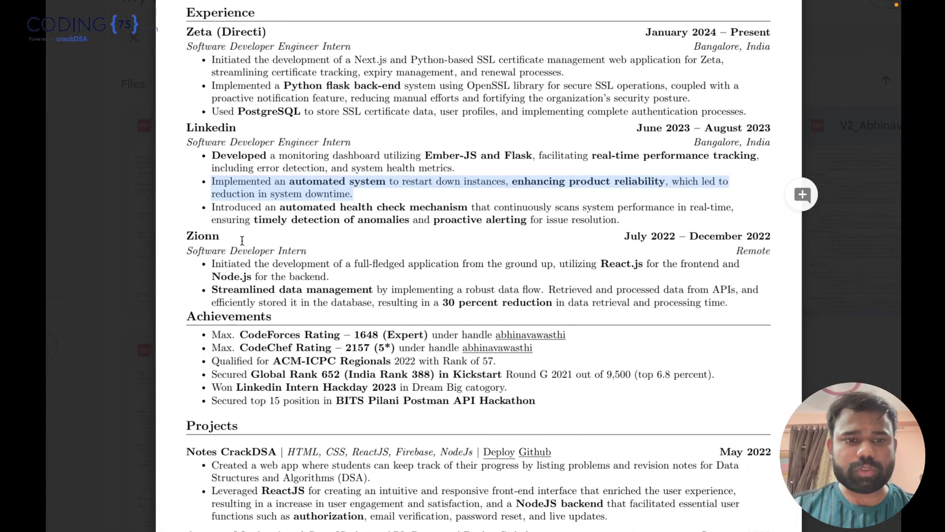
- Add the health check bullet as the third detail and save both experiences
left_click_drag(212, 206, 675, 209)
left_click_drag(675, 209, 619, 220)
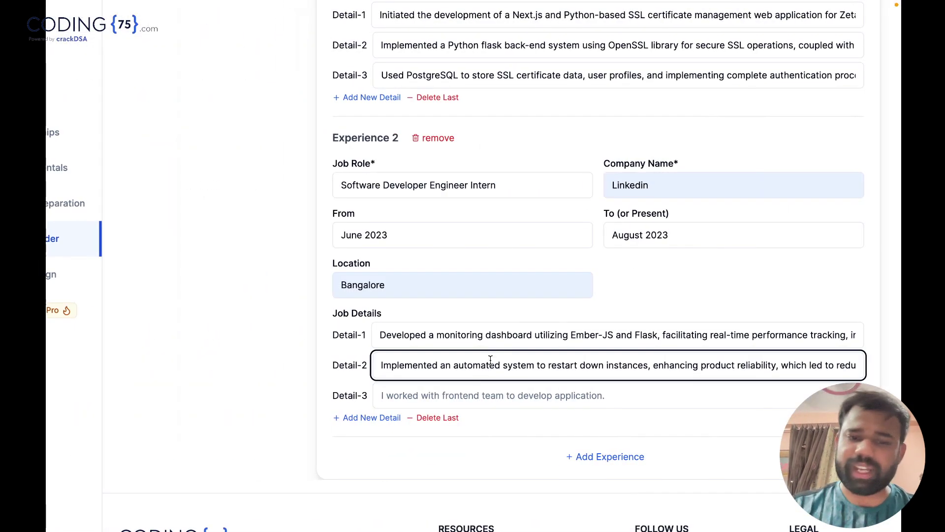
left_click(466, 401)
key("ctrl+v")
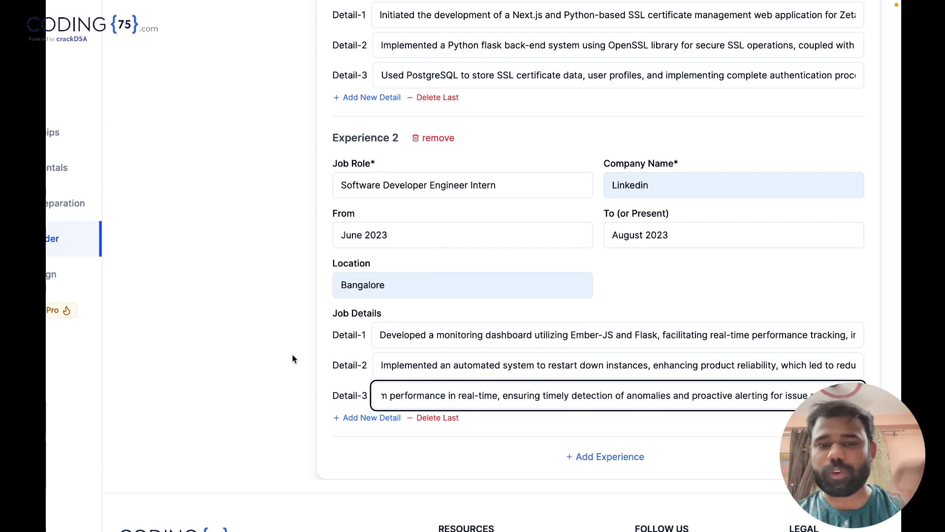
left_click(291, 355)
scroll(317, 345, "up", 7)
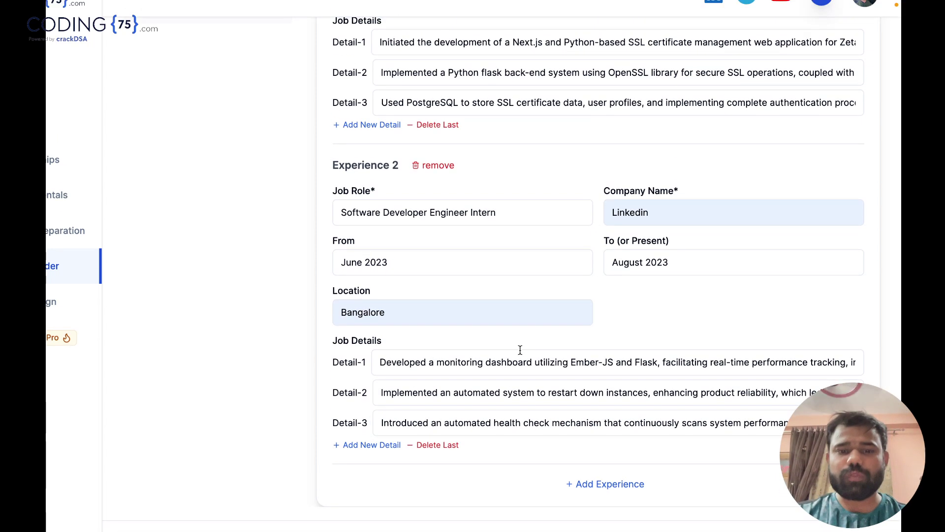
left_click(833, 104)
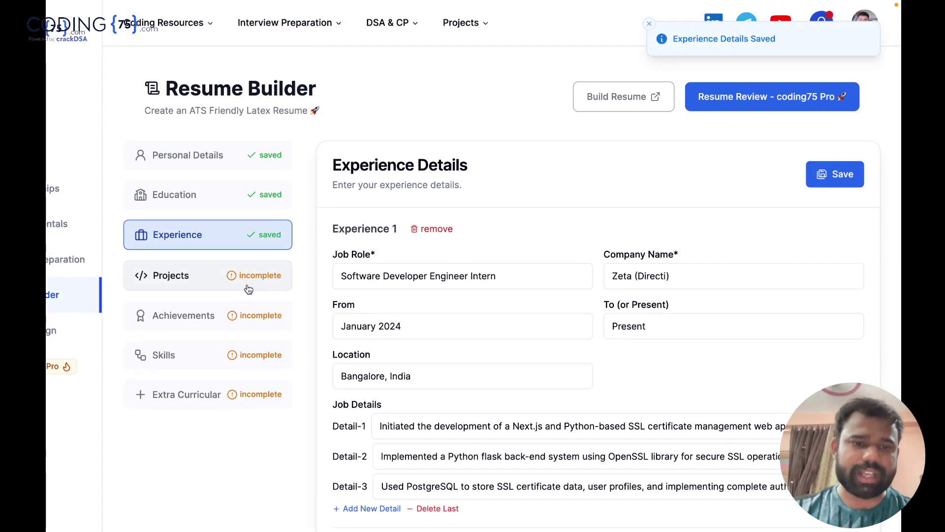
- In Projects, paste the name Notes CrackDSA and the tech list HTML, CSS, ReactJS, Firebase, NodeJs
left_click(244, 287)
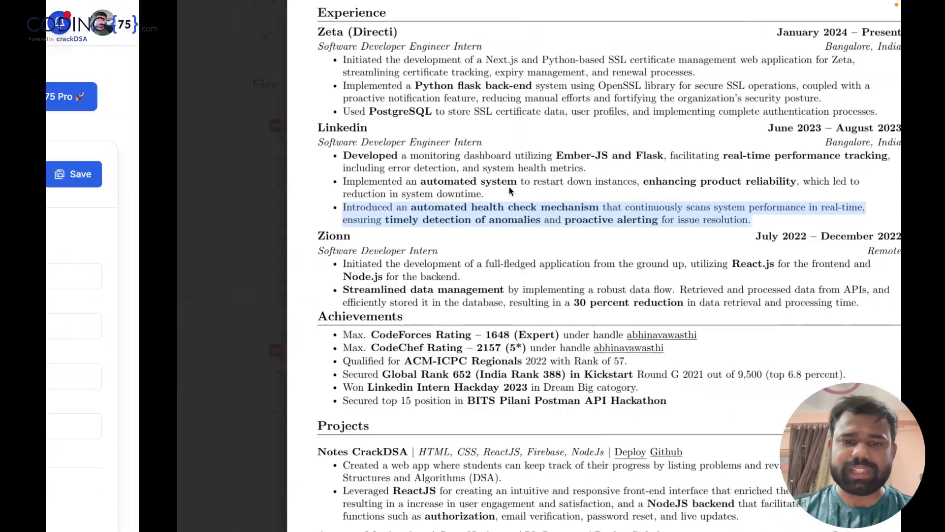
scroll(350, 374, "down", 2)
scroll(350, 375, "down", 2)
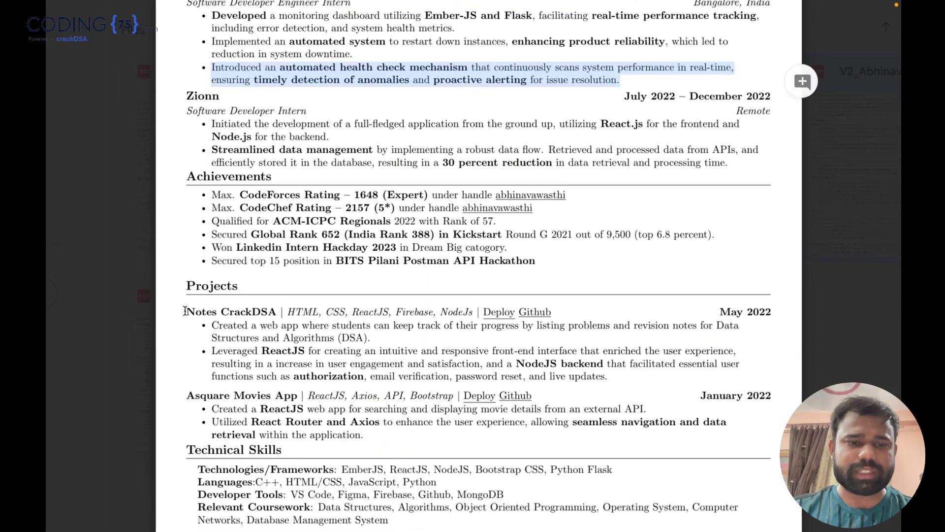
left_click_drag(185, 311, 277, 312)
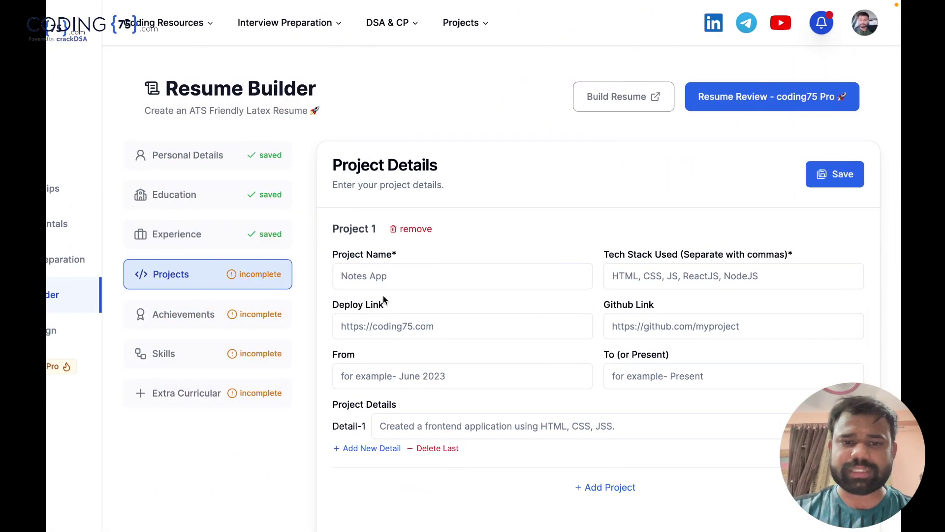
left_click(389, 278)
key("ctrl+v")
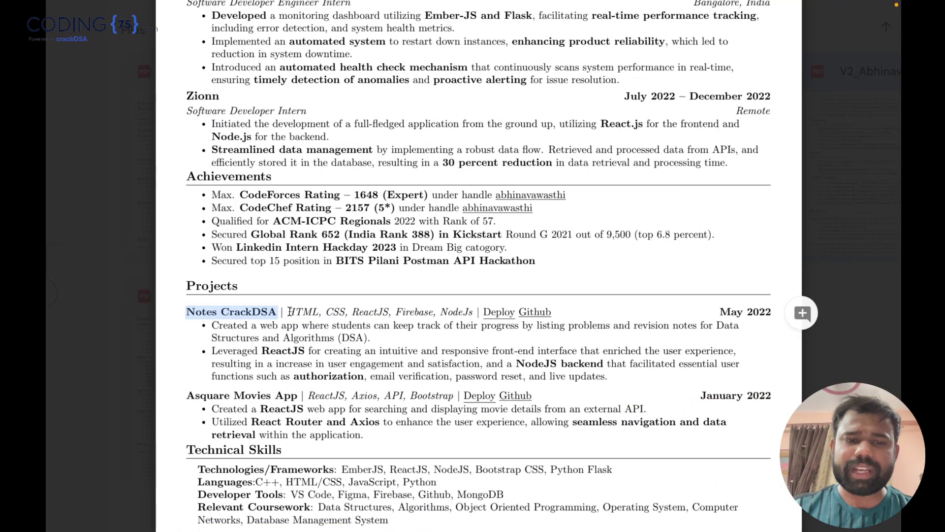
left_click_drag(290, 311, 443, 312)
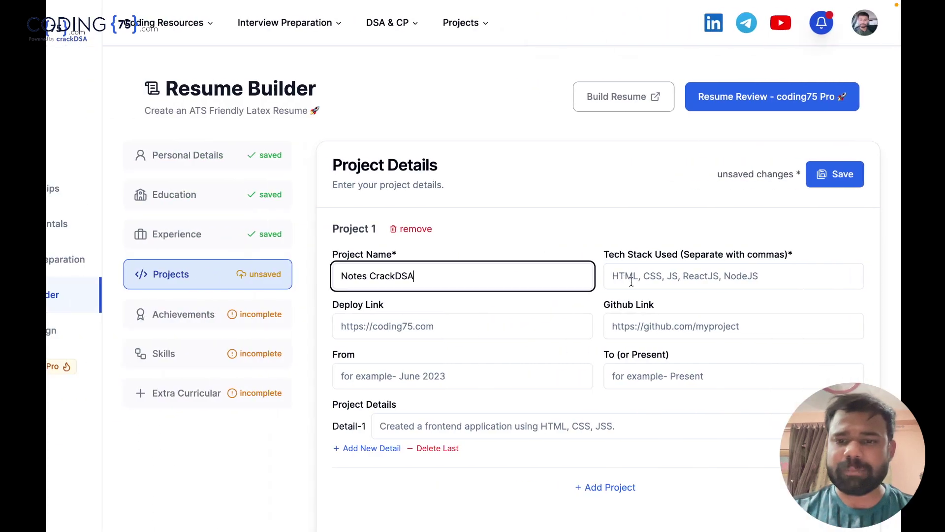
left_click(639, 278)
key("ctrl+v")
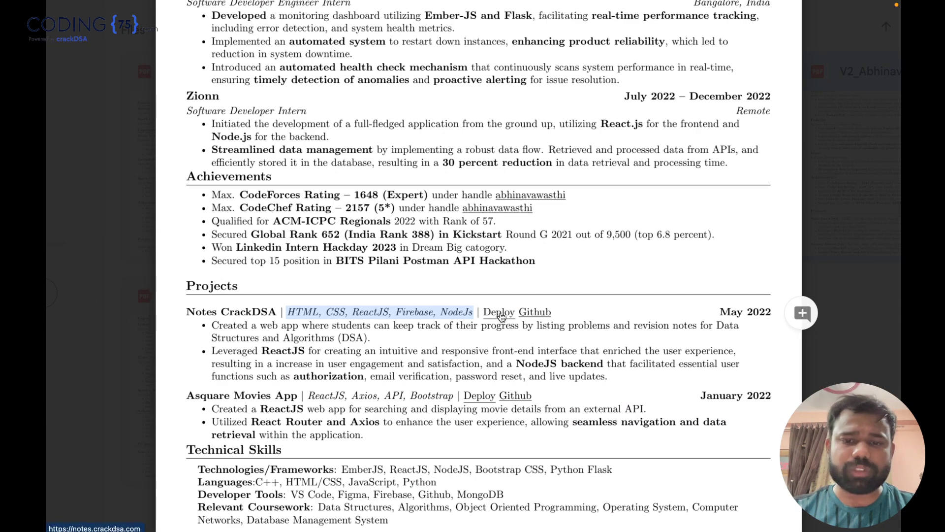
- Set the Deploy link to notes.crackdsa.com and the Github link to the crack-dsa-live repository
right_click(500, 315)
left_click(524, 331)
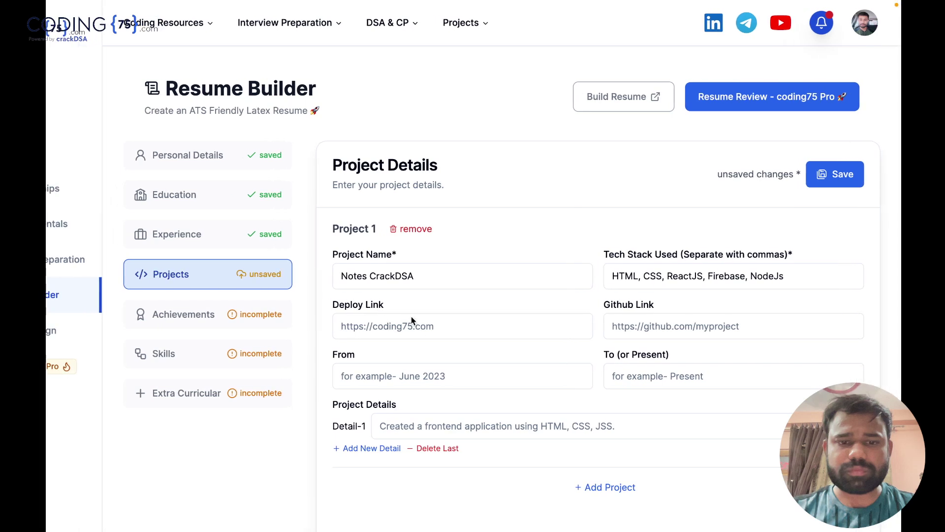
left_click(402, 328)
key("ctrl+v")
key("ctrl+a")
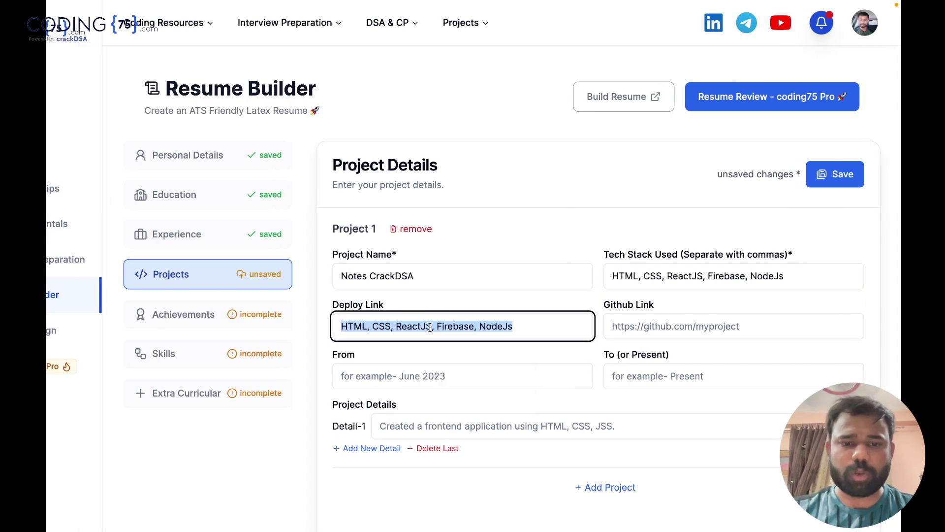
type("https")
key("Down")
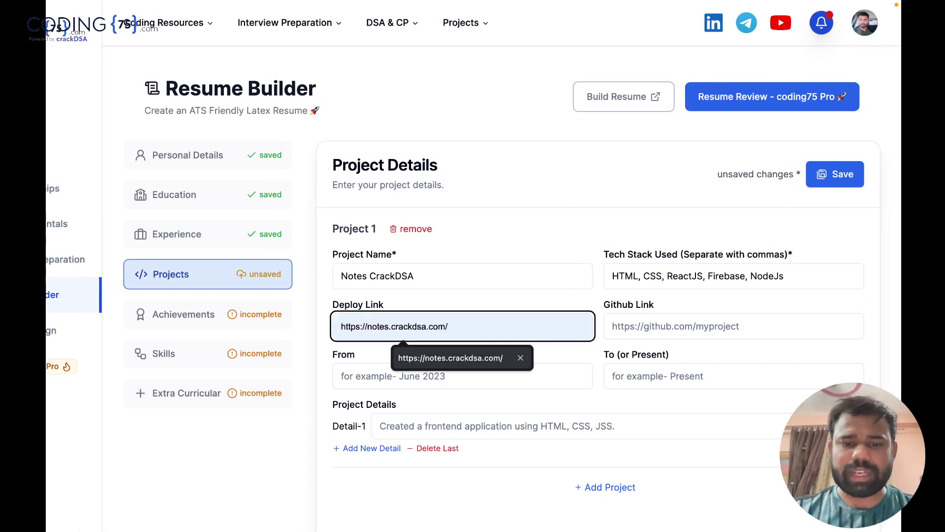
key("Return")
key("Tab")
key("Down")
- Set the project dates from May 2022 to June 2022
key("Down")
key("Return")
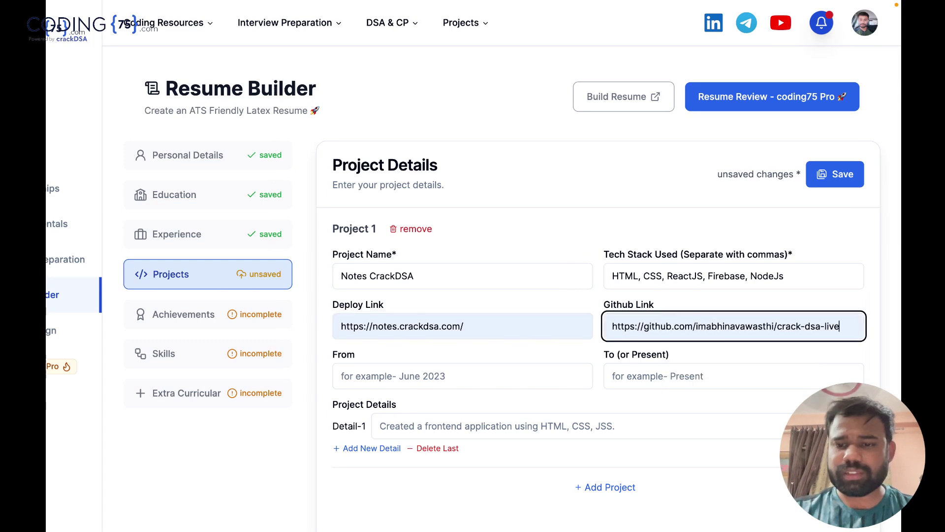
left_click(472, 377)
key("Down")
key("Return")
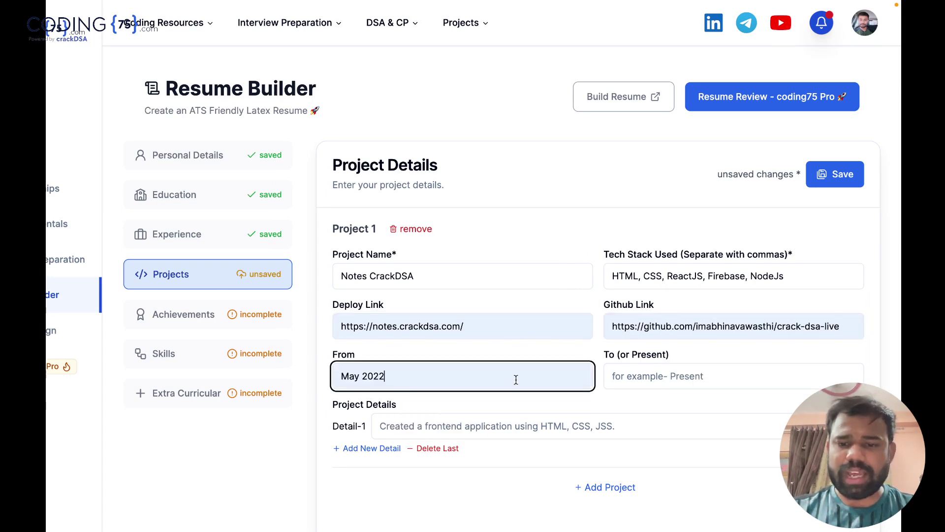
left_click(621, 379)
key("Down")
key("Down")
key("Return")
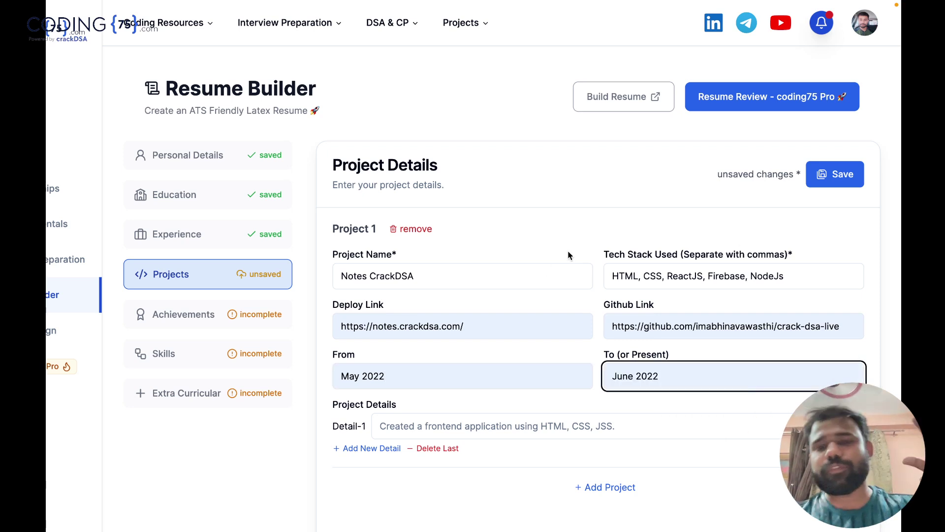
left_click(582, 240)
- Use the web app description as Detail-1 and paste the Leveraged ReactJS bullet as Detail-2
left_click(528, 423)
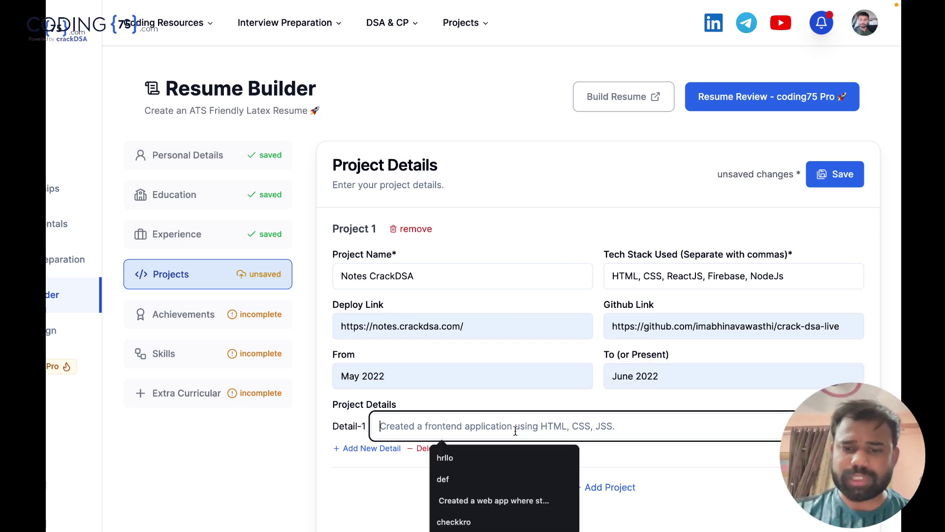
key("Down")
key("Down")
key("Down")
key("Return")
left_click(370, 449)
left_click(423, 455)
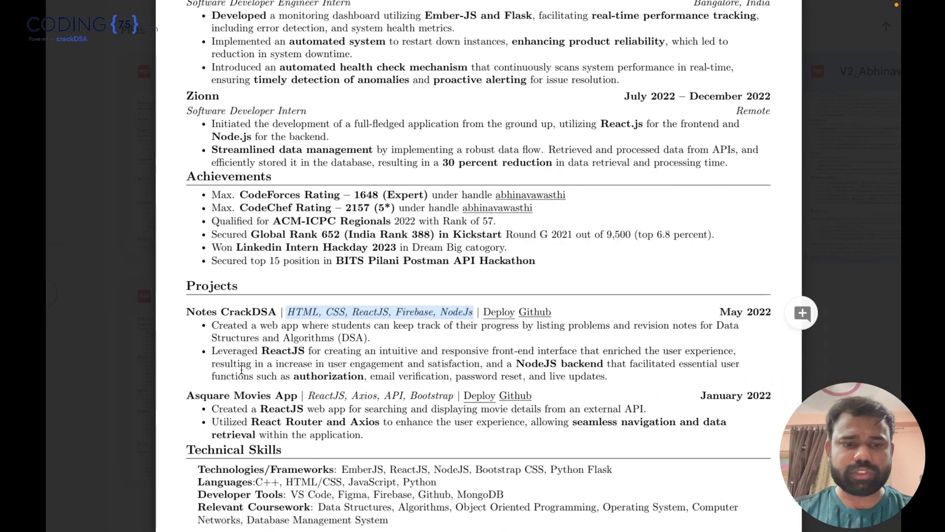
left_click_drag(212, 350, 631, 375)
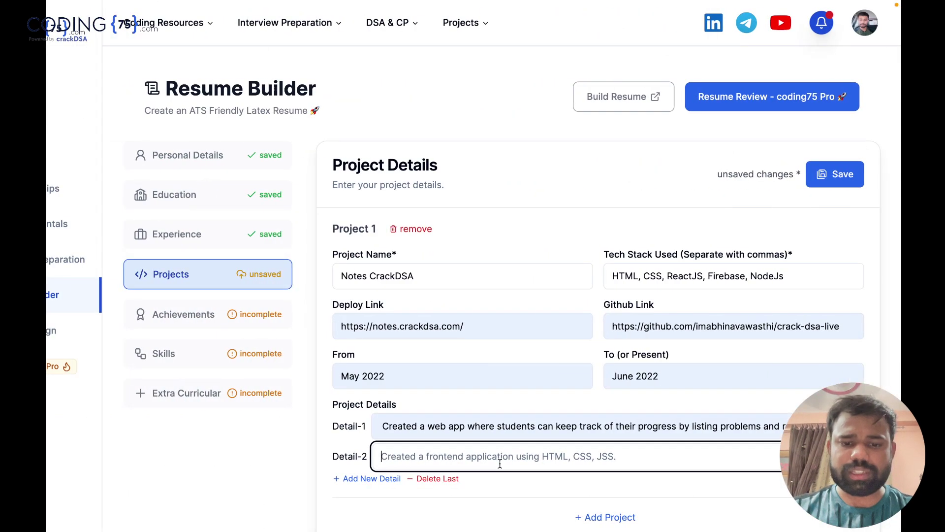
key("ctrl+v")
- Save the project, remove an accidentally added empty second project, and save again
scroll(530, 219, "down", 1)
left_click(832, 114)
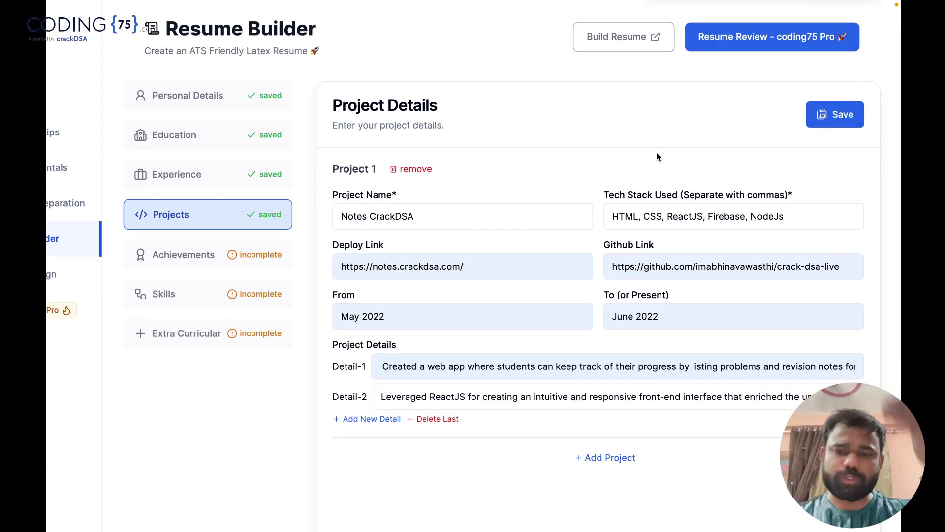
left_click(603, 459)
scroll(602, 456, "down", 3)
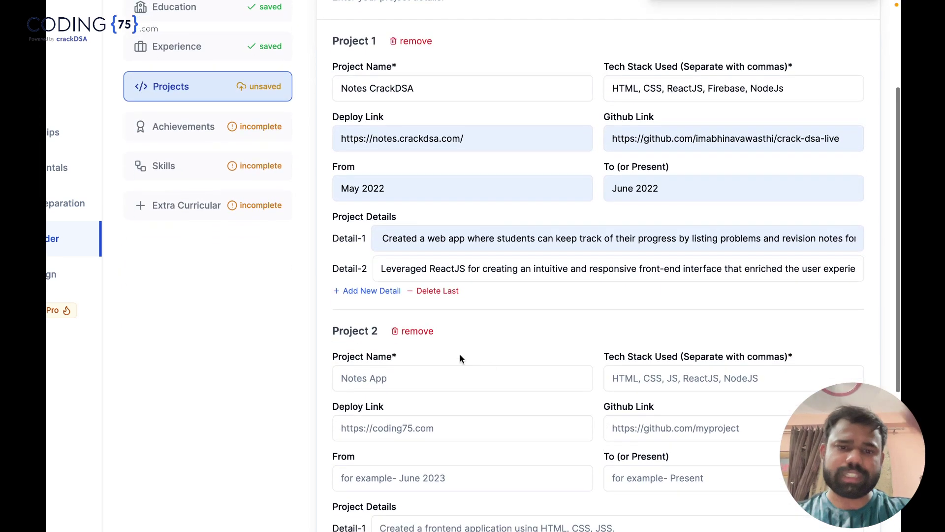
left_click(417, 347)
scroll(530, 336, "up", 5)
scroll(530, 336, "down", 1)
left_click(835, 174)
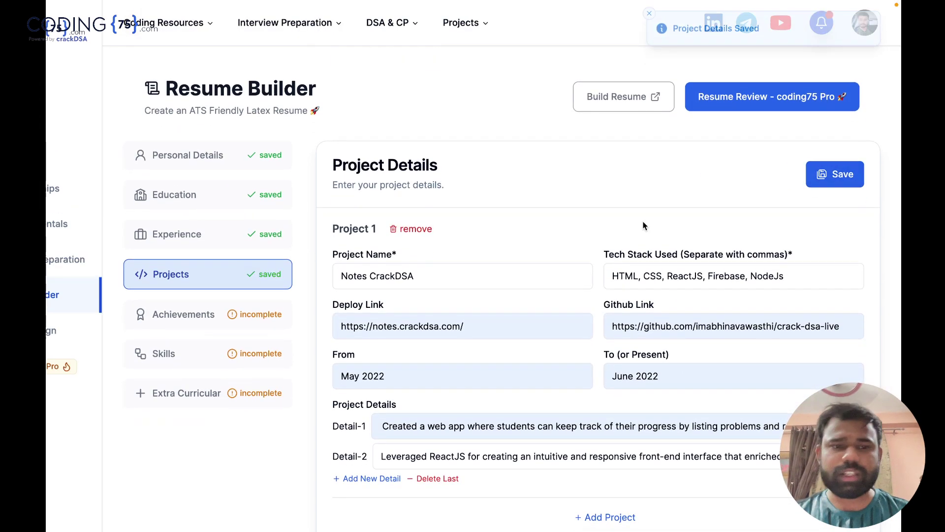
- Paste the CodeForces and CodeChef rating lines from the resume as achievements 1 and 2
left_click(223, 319)
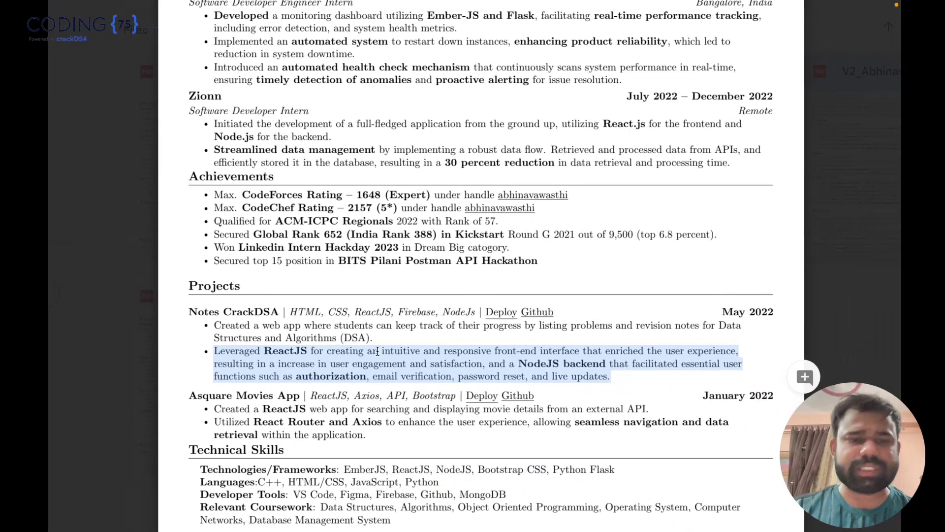
scroll(252, 303, "down", 2)
scroll(252, 303, "up", 3)
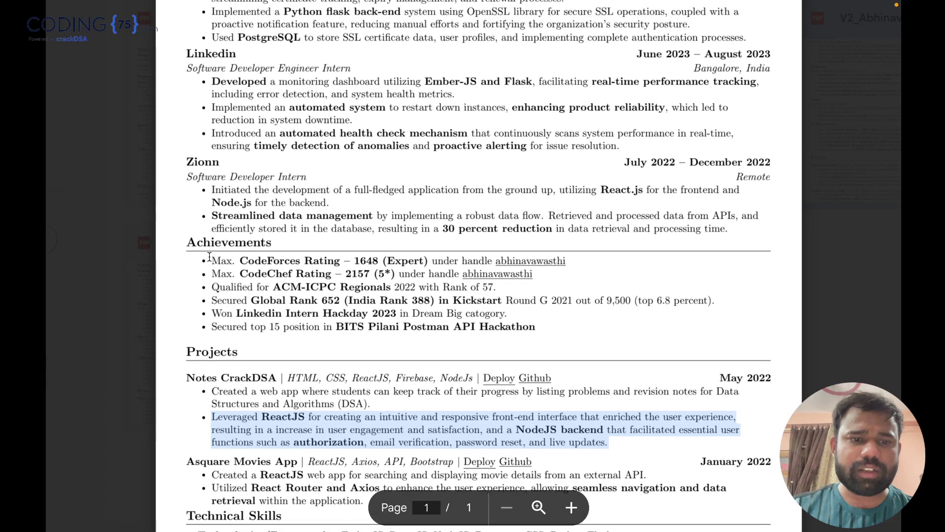
left_click_drag(210, 256, 428, 260)
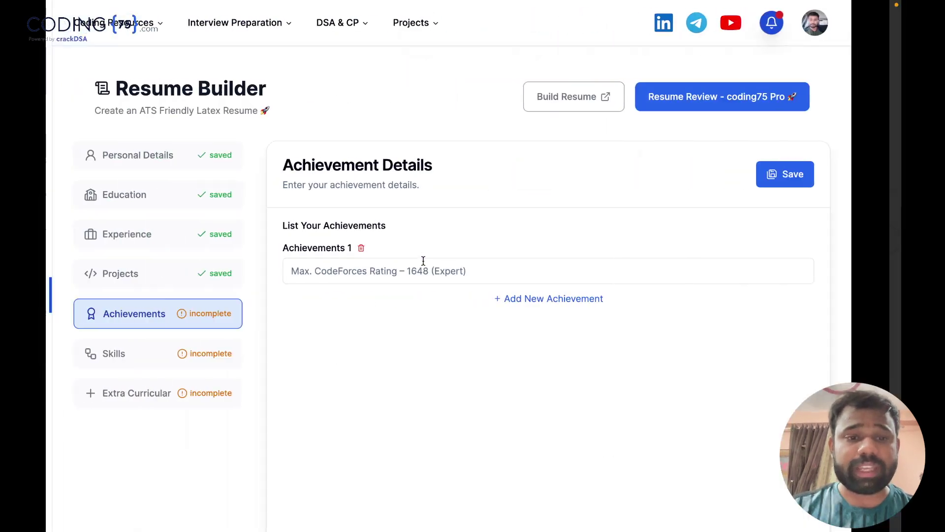
left_click(422, 265)
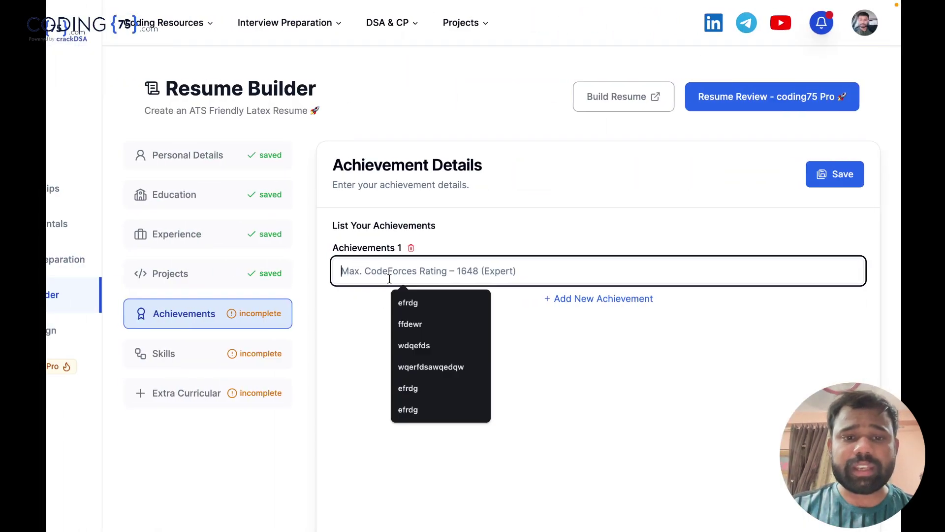
key("ctrl+v")
left_click(586, 298)
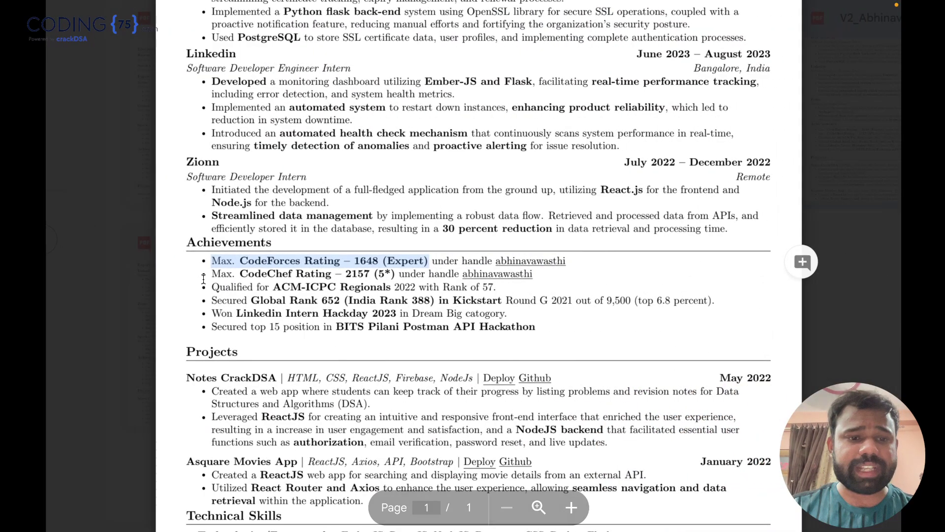
left_click_drag(210, 274, 388, 274)
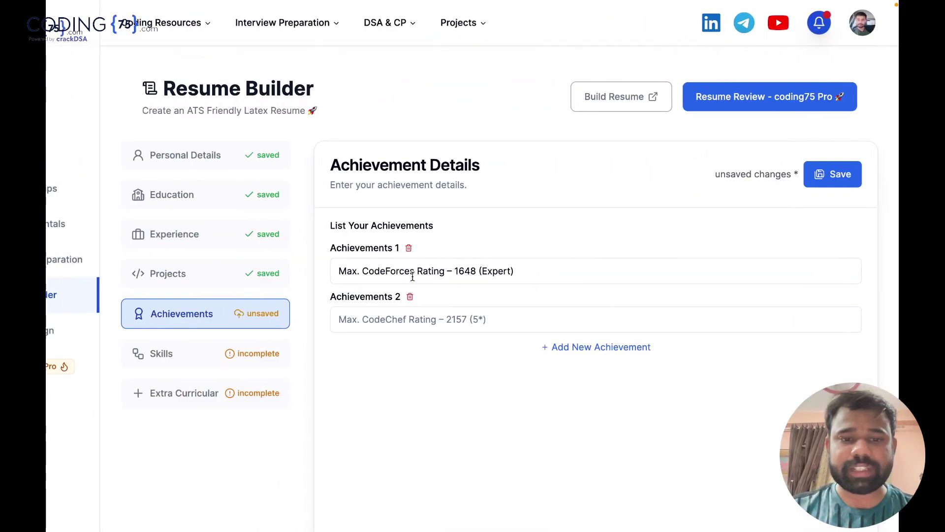
left_click(389, 319)
key("ctrl+v")
- Add the ACM-ICPC Regionals and Linkedin Intern Hackday lines as achievements 3 and 4, then save
left_click(592, 347)
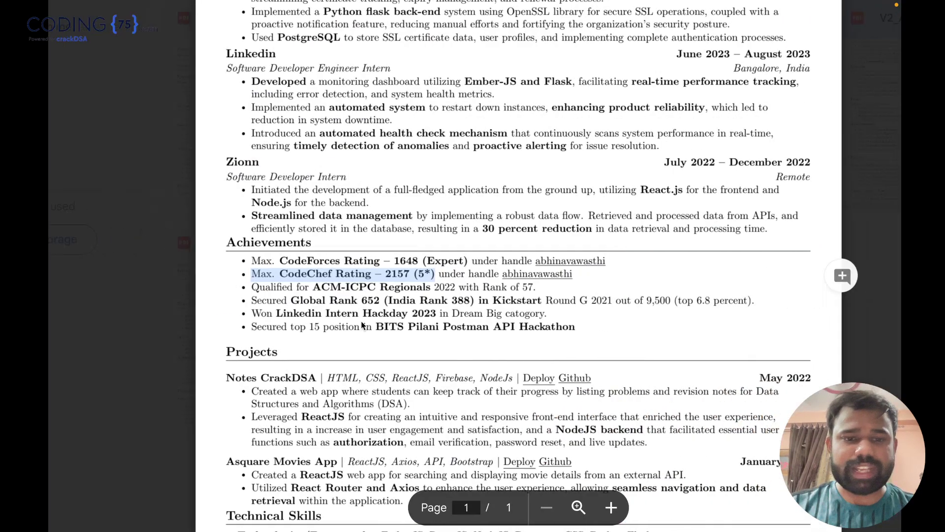
left_click_drag(245, 287, 536, 287)
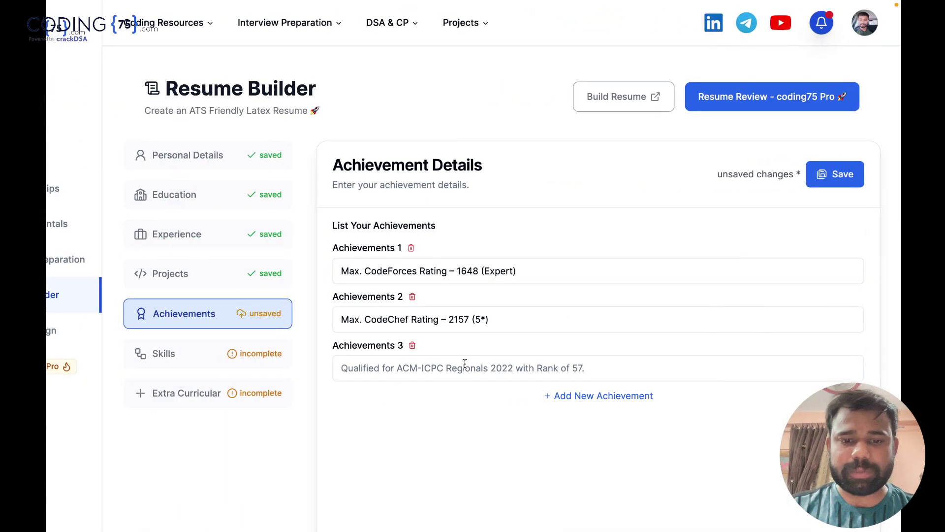
left_click(203, 370)
key("ctrl+v")
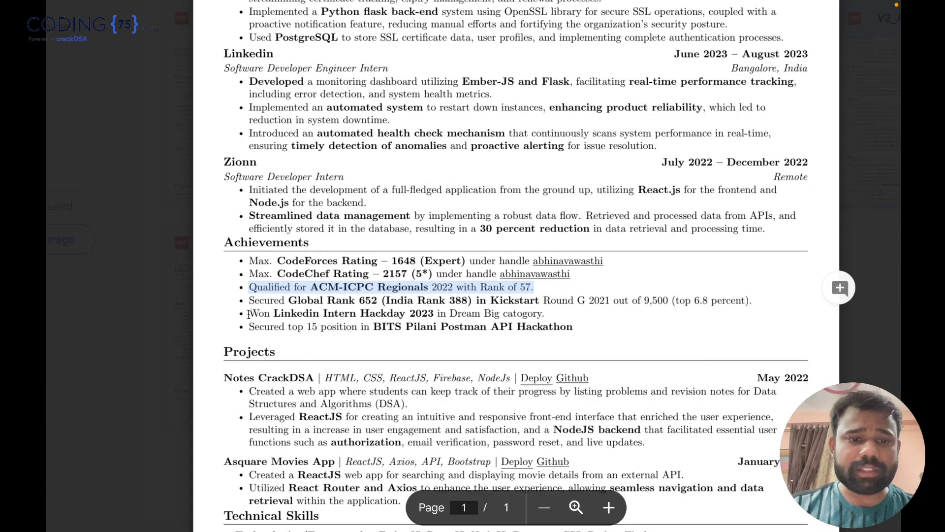
left_click_drag(247, 314, 547, 313)
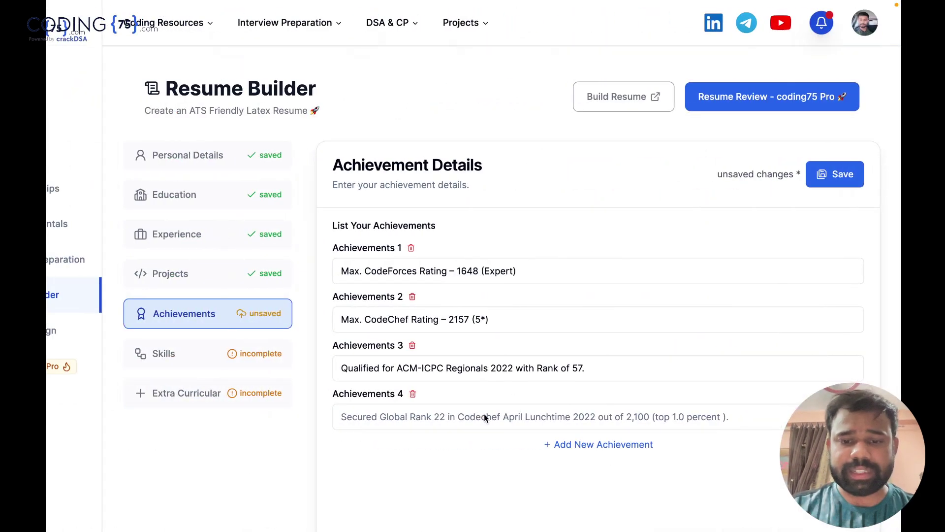
left_click(473, 419)
key("ctrl+v")
left_click(815, 175)
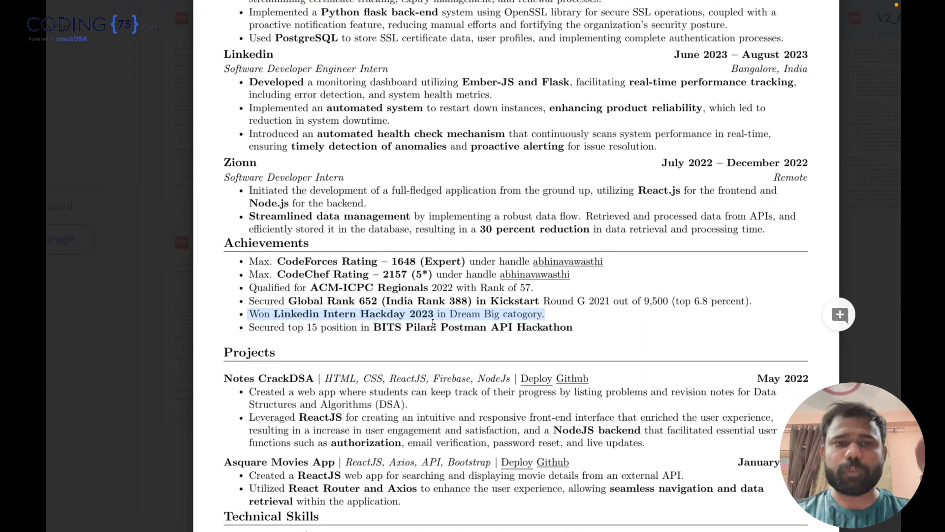
- Copy the Technologies/Frameworks and Languages lists from the resume into their Skill Details fields
scroll(467, 247, "up", 2)
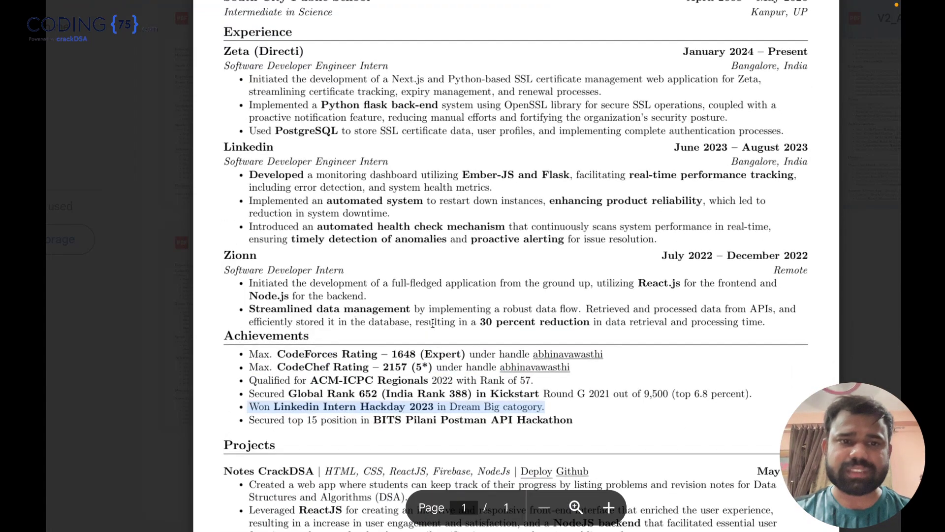
scroll(433, 301, "down", 5)
left_click(426, 347)
left_click_drag(378, 416, 656, 417)
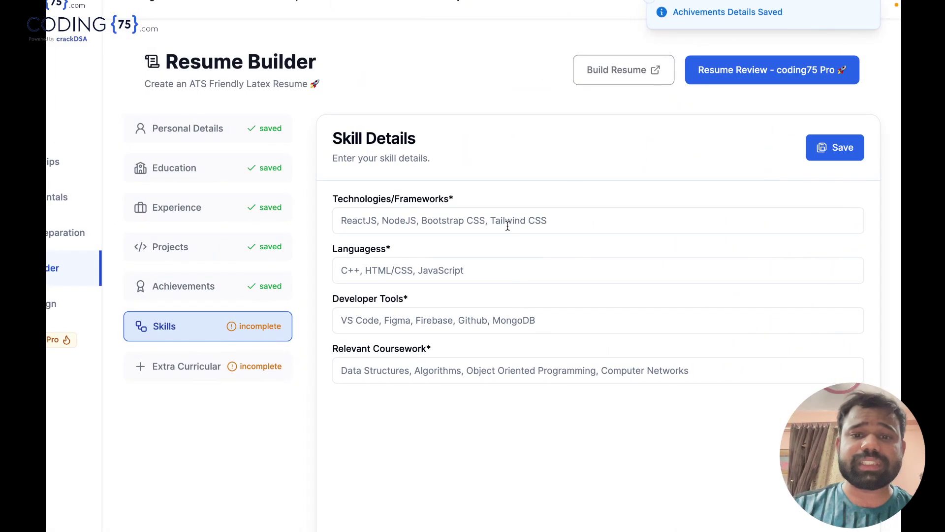
left_click(506, 222)
key("ctrl+a")
key("ctrl+v")
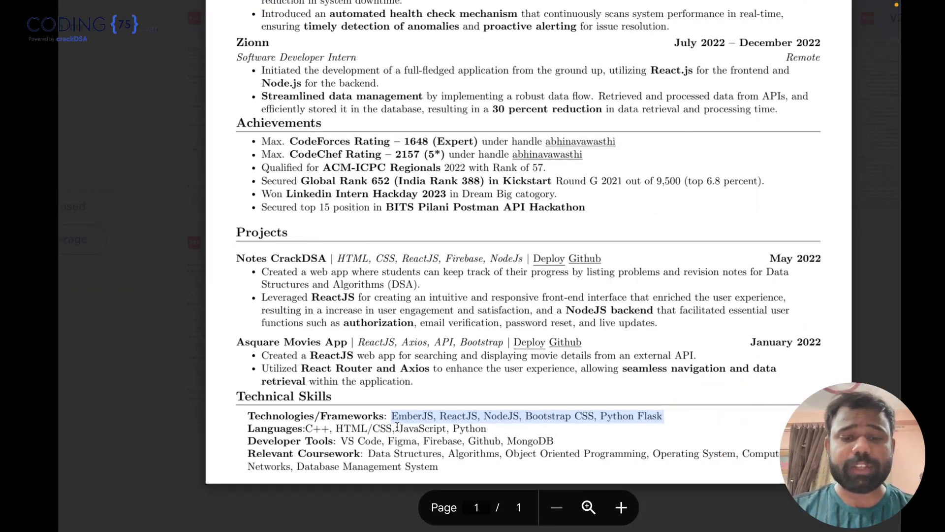
triple_click(294, 428)
left_click(546, 425)
left_click_drag(235, 428, 482, 428)
left_click_drag(483, 428, 548, 428)
key("ctrl+c")
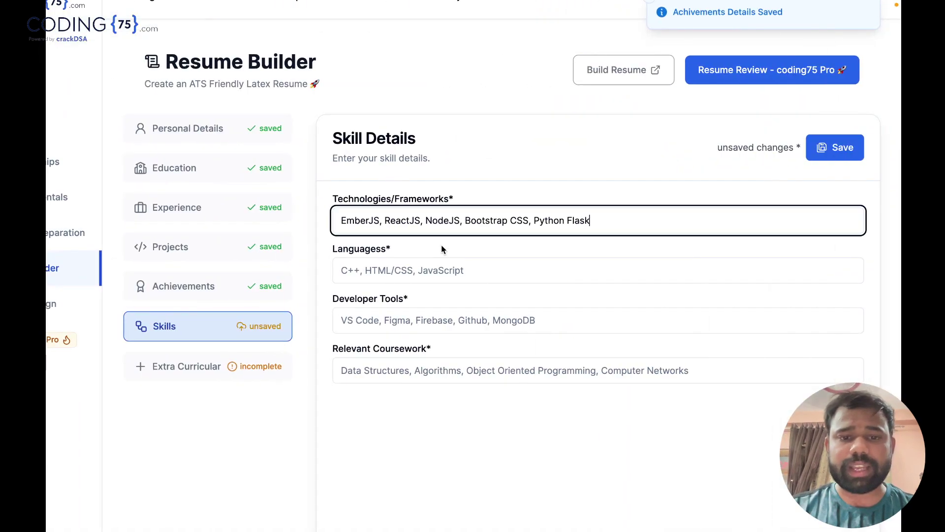
left_click(433, 270)
key("ctrl+v")
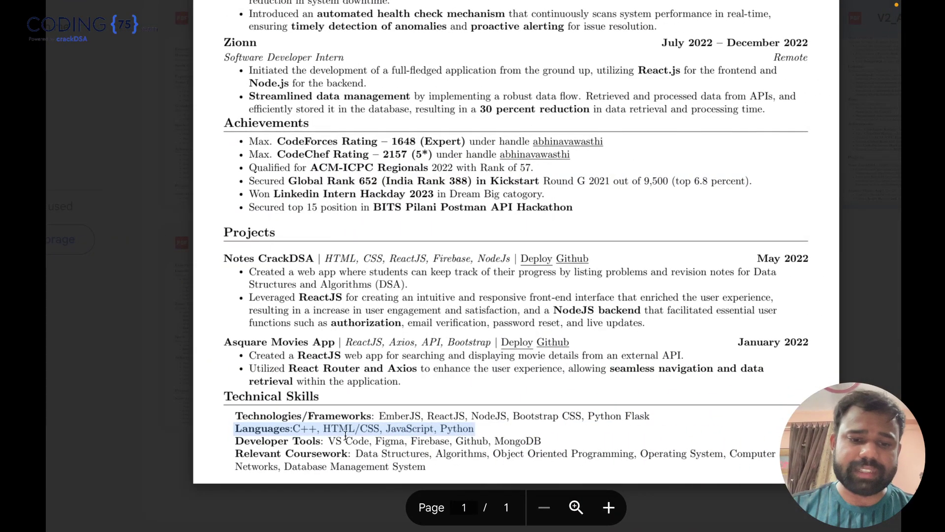
- Fill Developer Tools and Relevant Coursework from the resume and save the skill details
left_click_drag(328, 440, 594, 440)
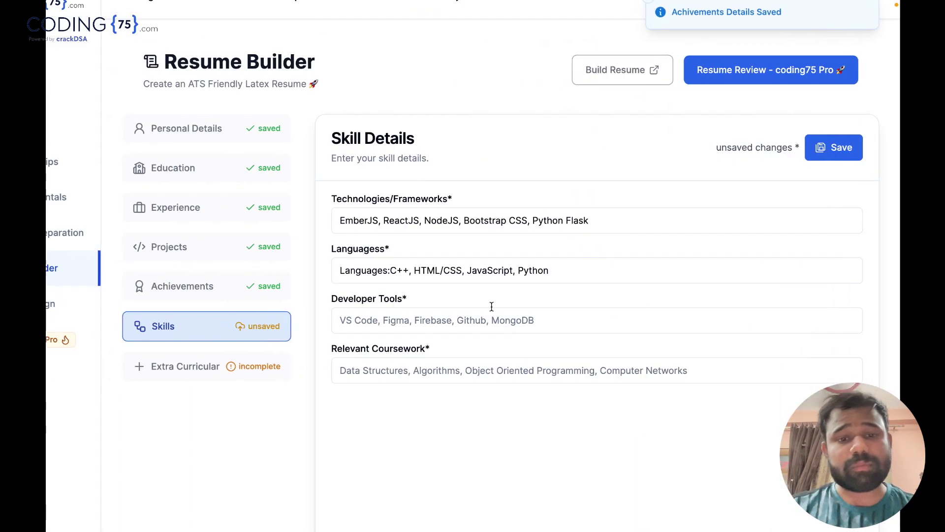
left_click(473, 320)
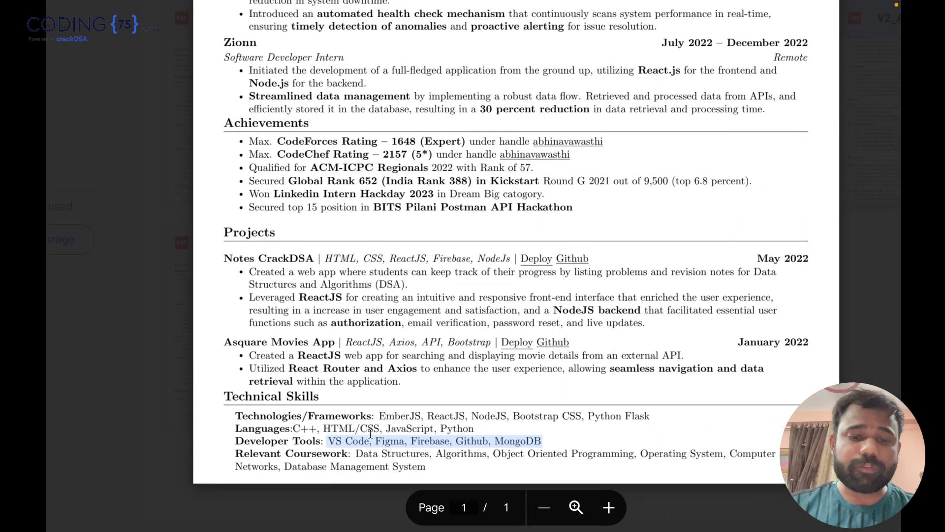
left_click_drag(354, 454, 437, 466)
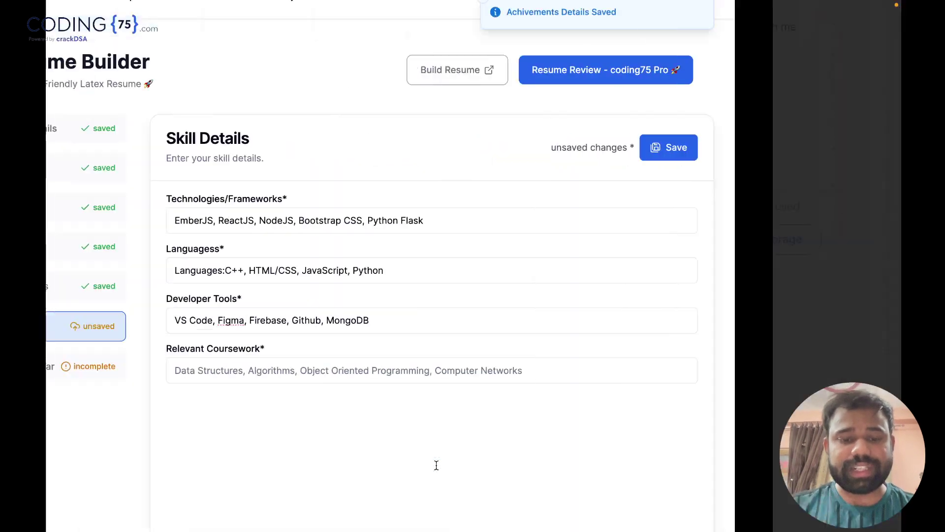
left_click(241, 370)
key("ctrl+v")
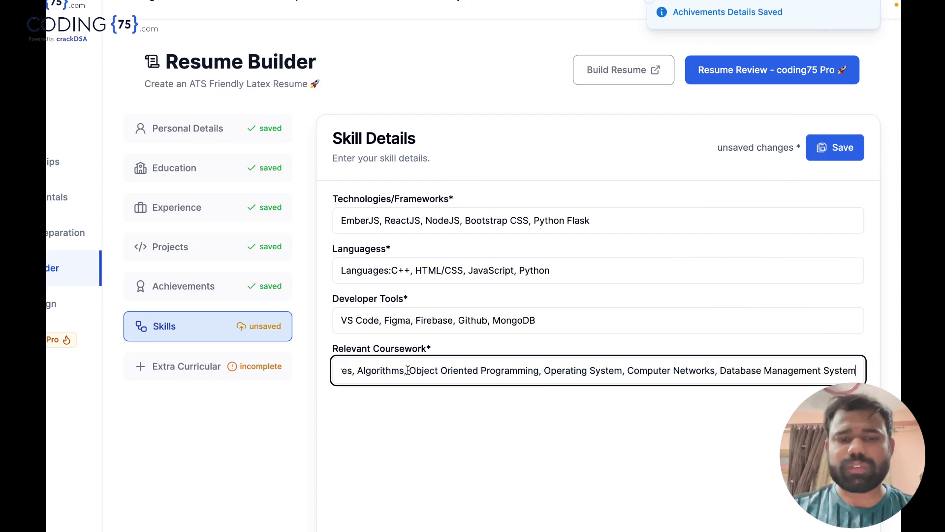
left_click(818, 148)
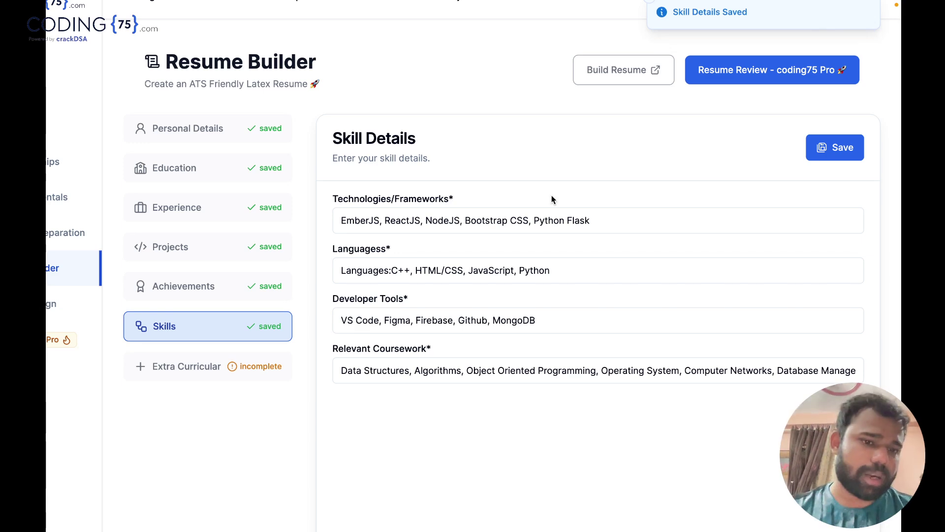
left_click(199, 366)
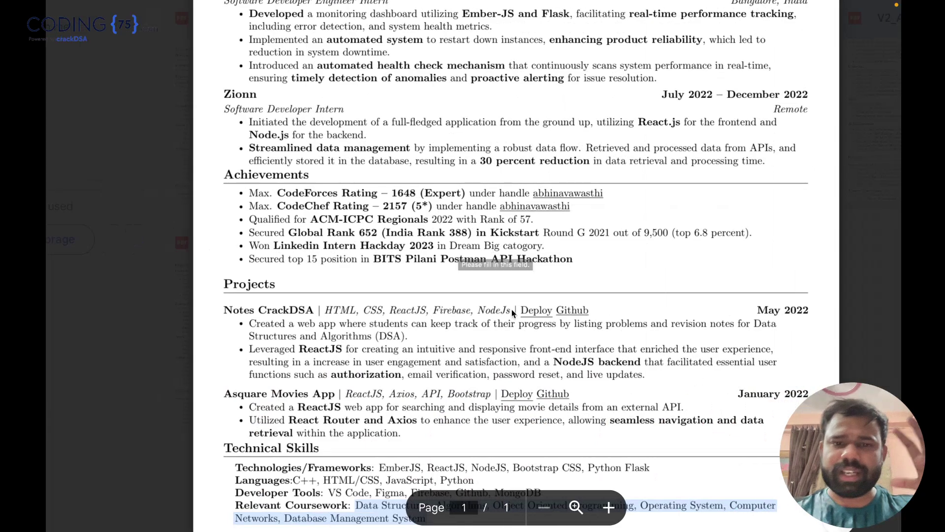
- Set activity 1 to State Level Archery Player from the saved suggestions
scroll(497, 311, "down", 1)
scroll(497, 311, "up", 4)
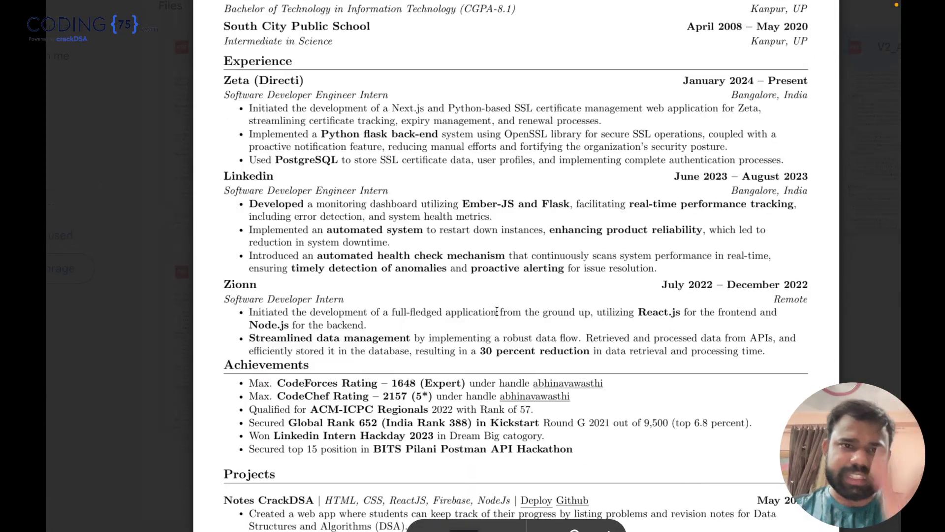
scroll(497, 311, "up", 3)
scroll(497, 311, "down", 4)
scroll(497, 311, "down", 4)
scroll(498, 311, "up", 2)
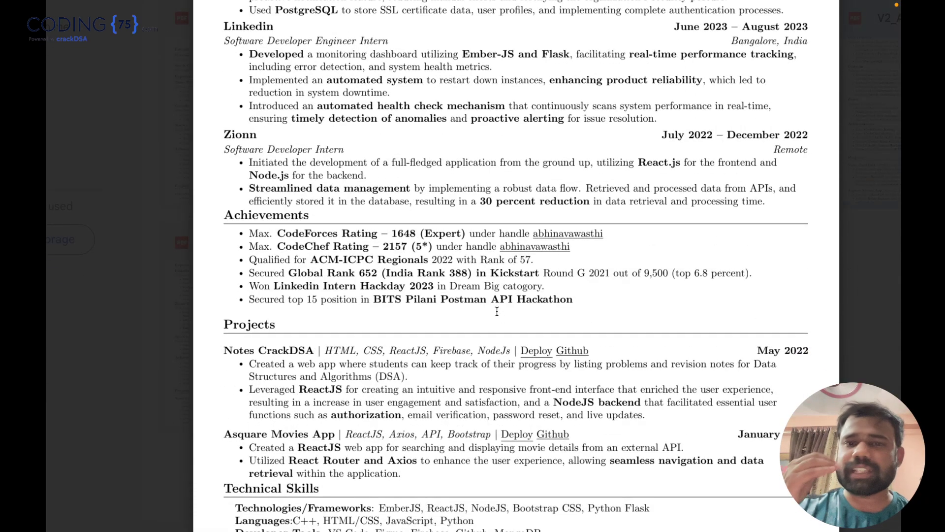
key("ctrl+Left")
left_click(456, 246)
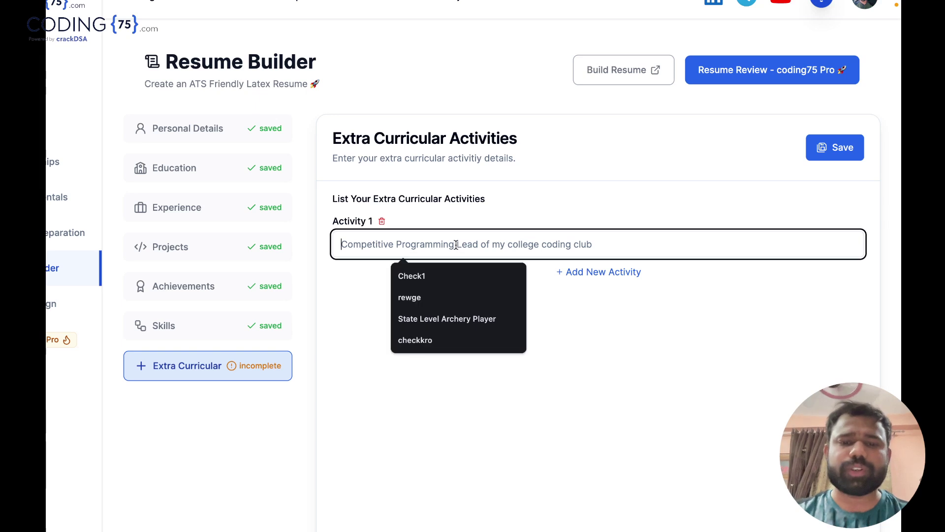
key("Down")
key("Down")
key("Down")
key("Return")
- Add a second activity, Branch Representative of my class, and save the extra curricular details
left_click(583, 278)
left_click(491, 296)
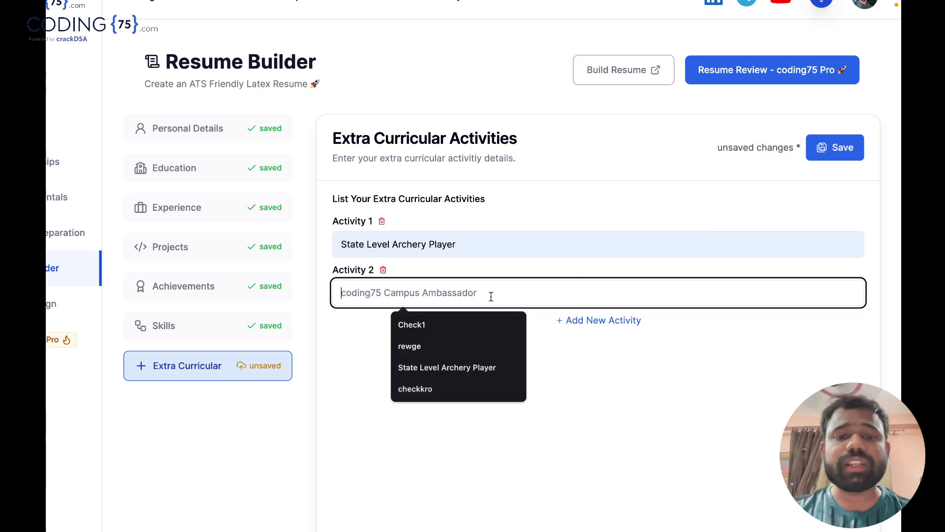
type("Cl")
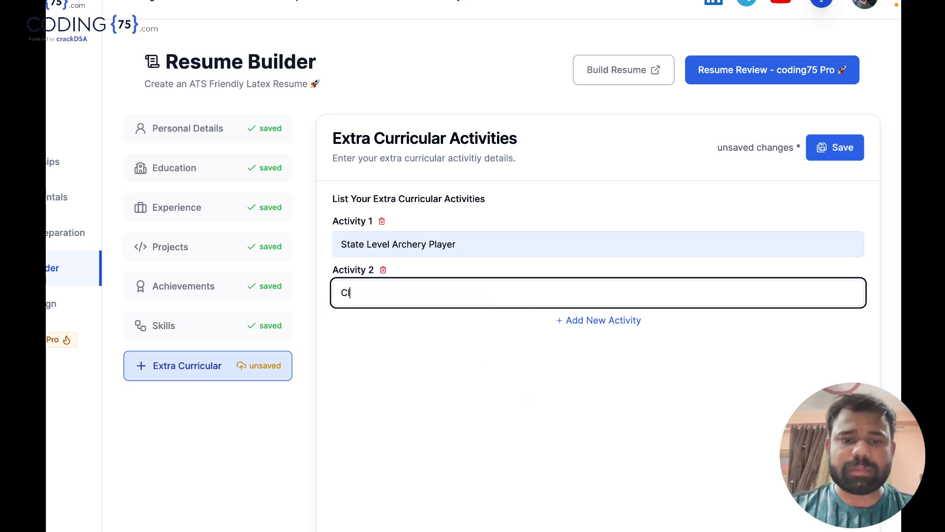
key("BackSpace")
type("Branch Representative of my class")
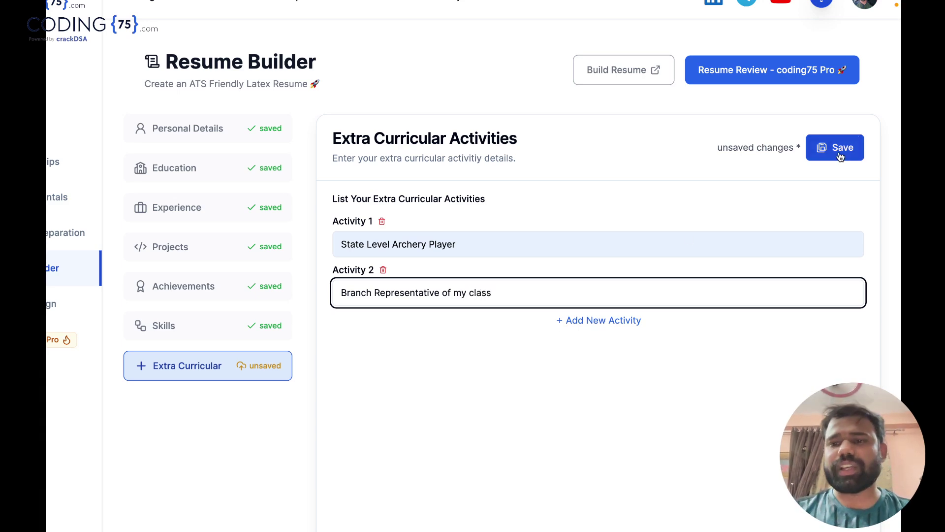
left_click(840, 149)
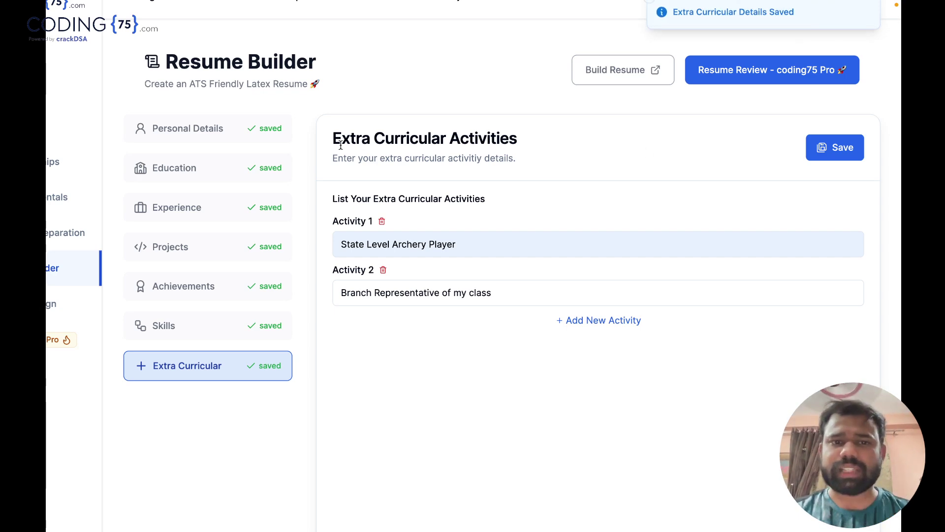
left_click_drag(330, 135, 596, 149)
left_click(595, 150)
- Verify all seven sections, Personal Details through Extra Curricular, are saved, then build the resume
left_click(196, 139)
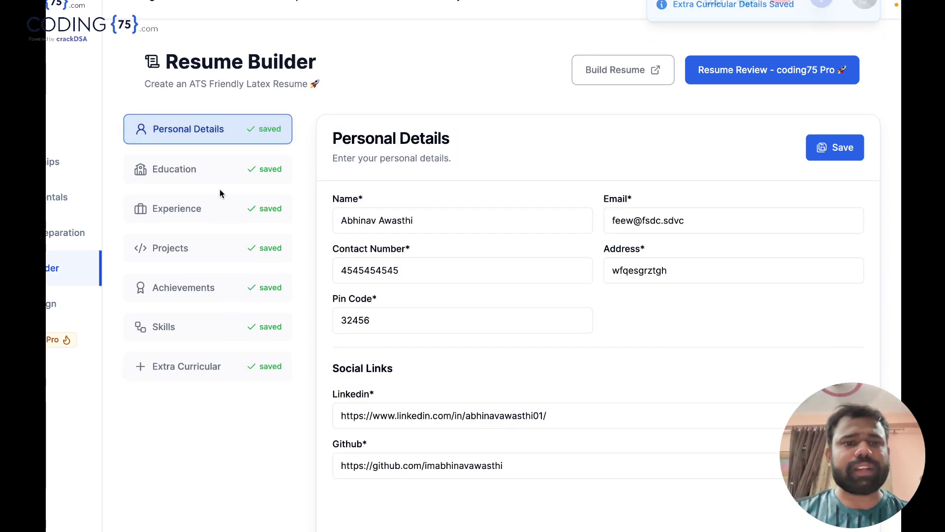
left_click(261, 179)
left_click(253, 207)
left_click(253, 248)
left_click(244, 296)
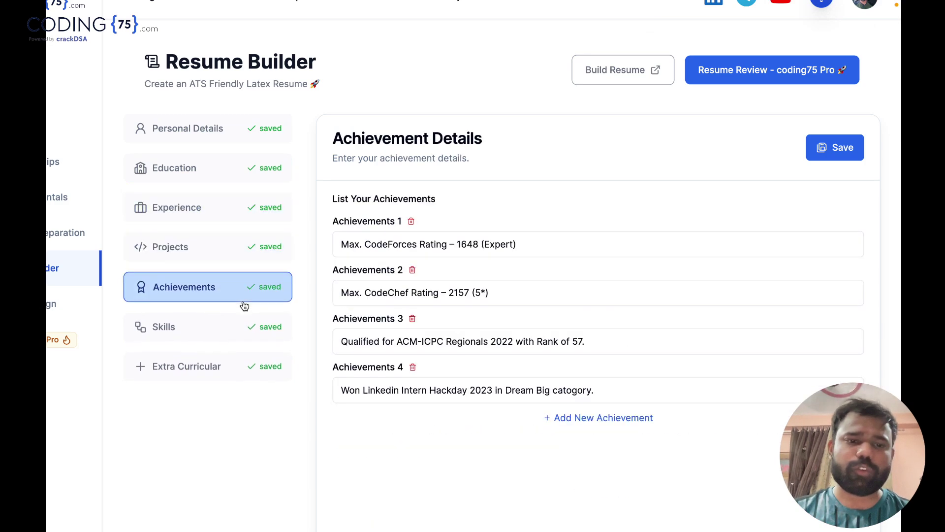
left_click(242, 327)
left_click(240, 366)
left_click(244, 135)
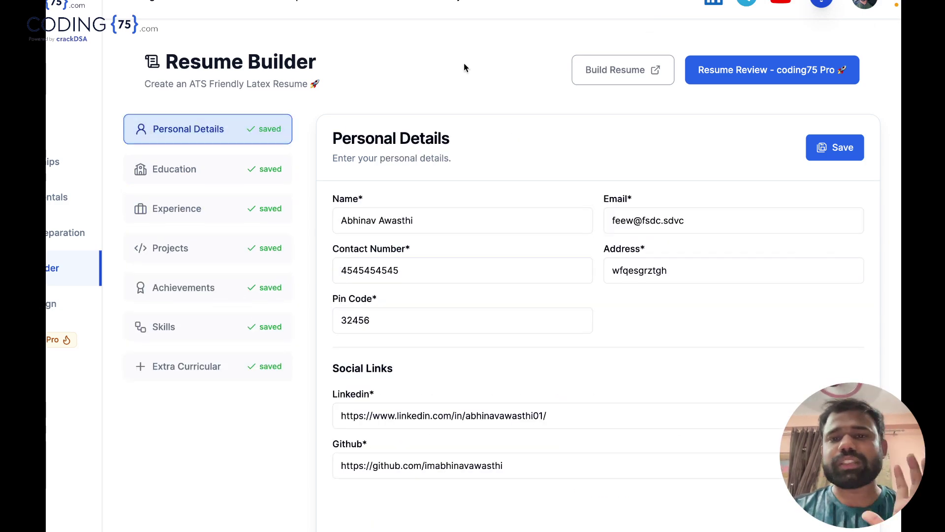
left_click(635, 77)
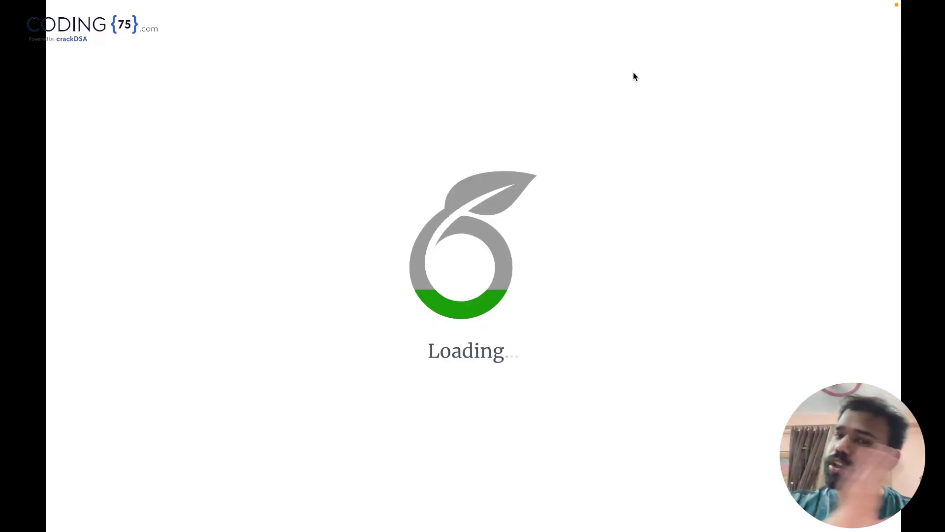
- Toggle full-screen and scroll the preview while Overleaf loads and compiles the resume PDF
key("ctrl+super+f")
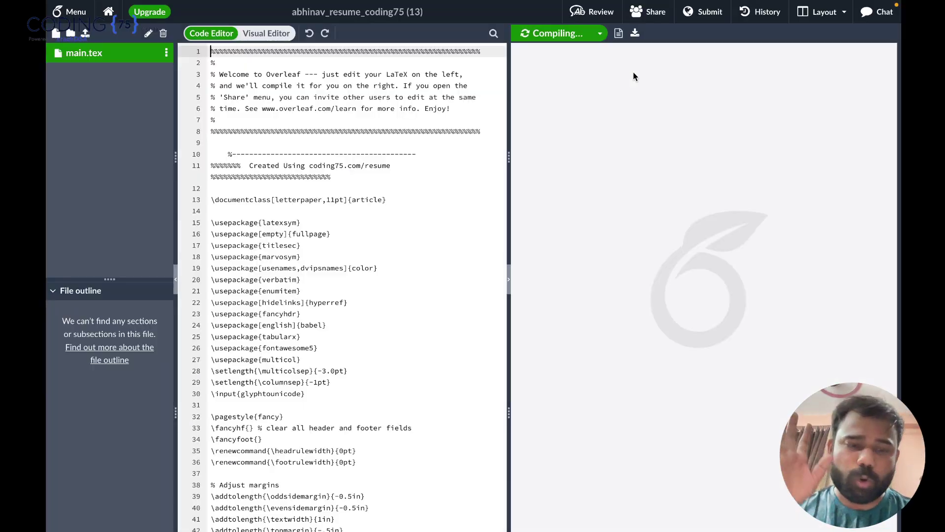
key("ctrl+super+f")
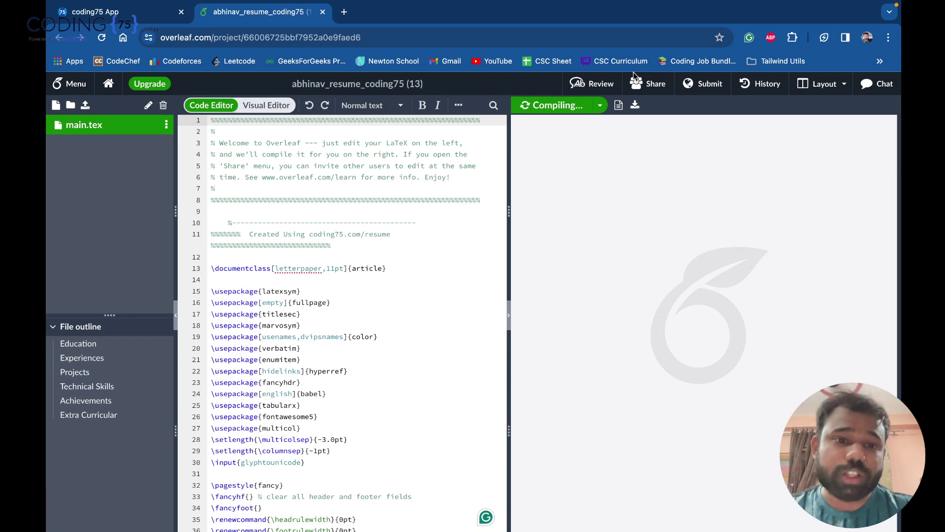
scroll(364, 293, "down", 2)
scroll(363, 293, "up", 3)
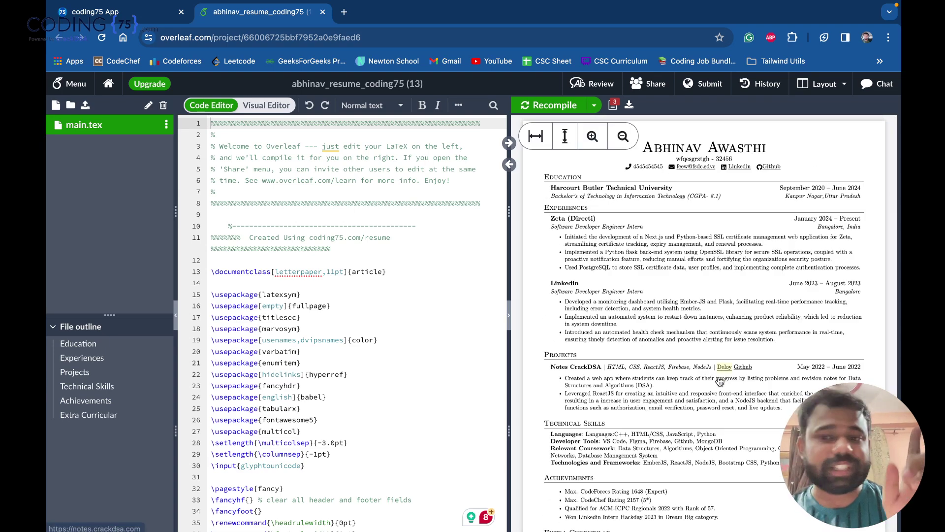
scroll(720, 420, "down", 2)
scroll(720, 420, "up", 2)
- Back in the coding75 tab, review Education, Experience, Projects, Achievements, Skills and Personal Details
left_click(148, 8)
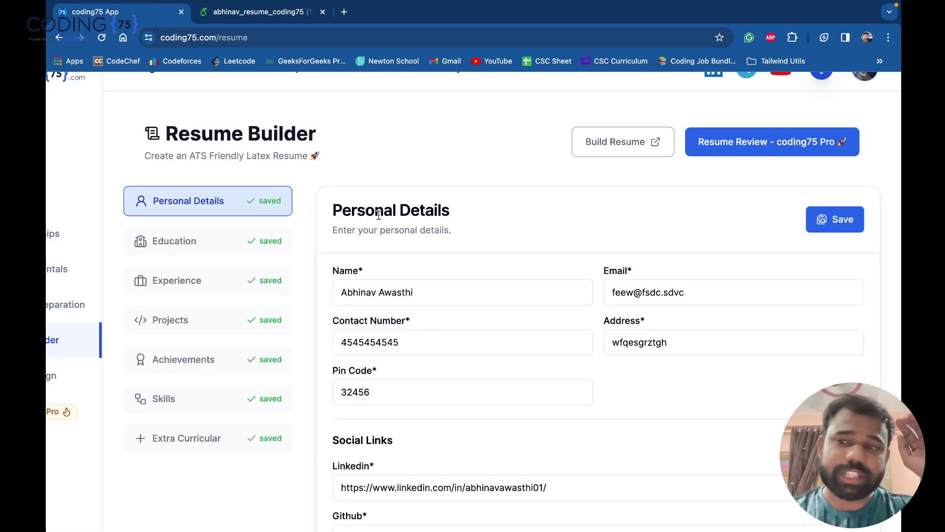
scroll(281, 197, "down", 2)
left_click(249, 177)
left_click(249, 211)
left_click(246, 250)
left_click(244, 290)
left_click(245, 329)
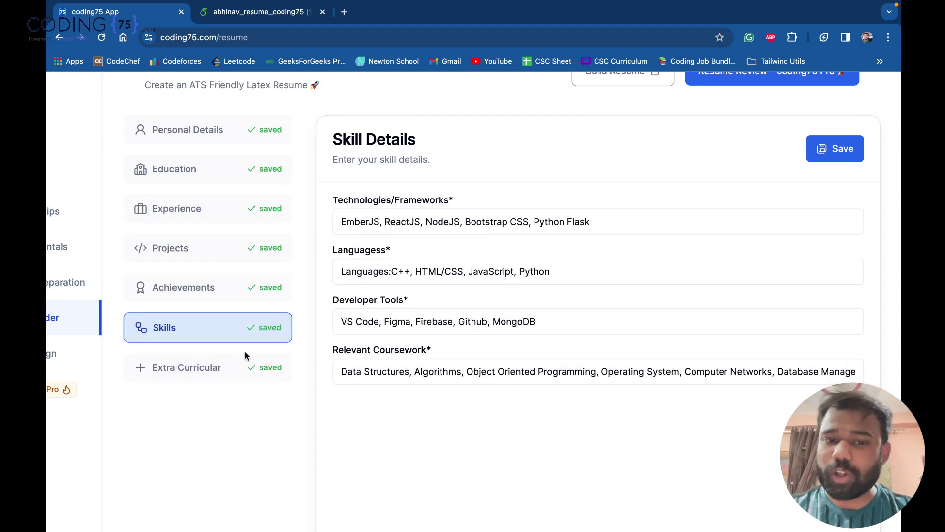
left_click(249, 143)
- Glance at the Overleaf project, then close the coding75 Resume Builder tab
left_click(281, 13)
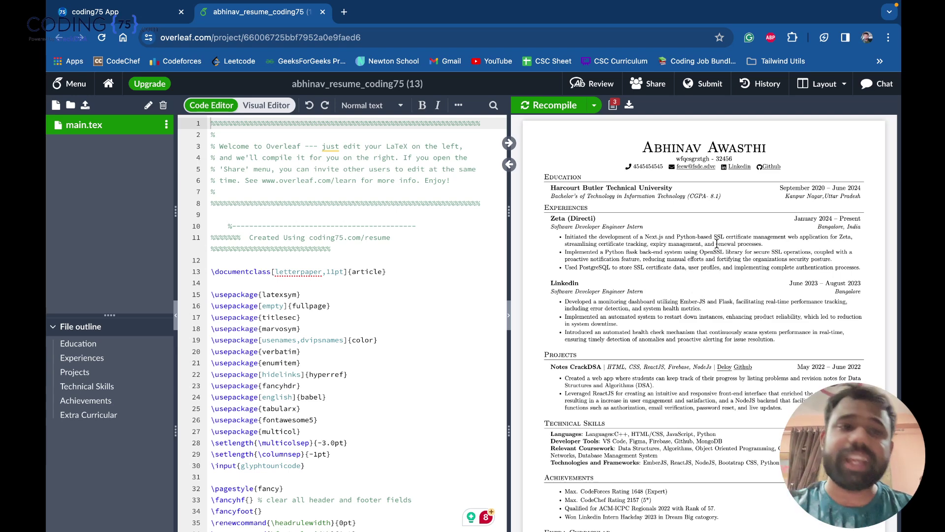
left_click(162, 14)
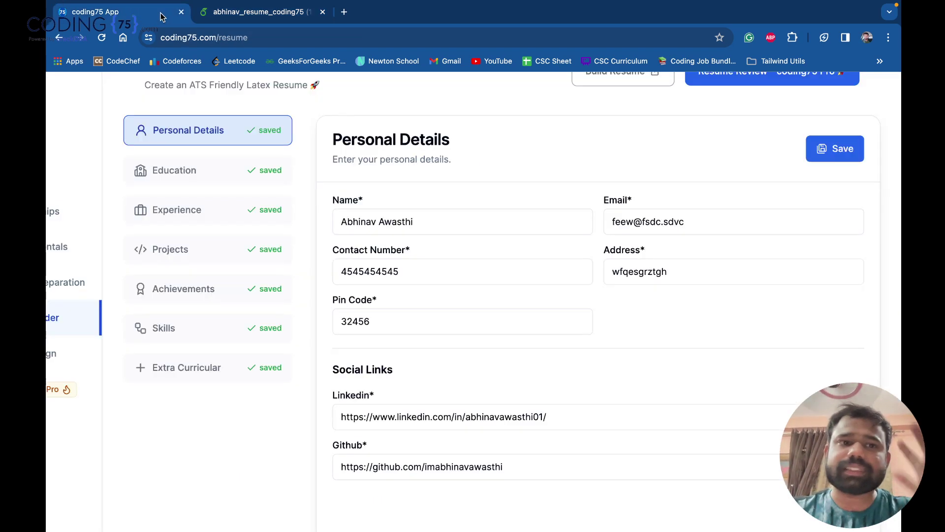
left_click(181, 12)
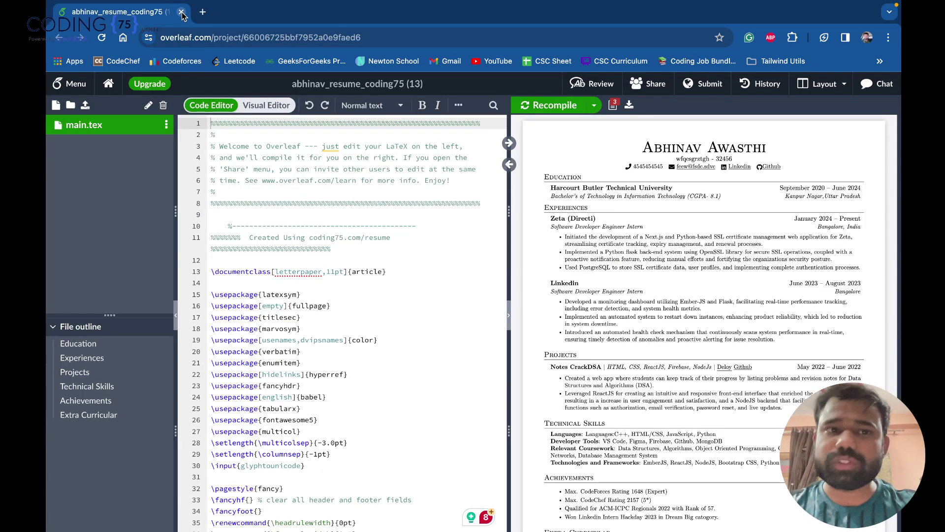
- Open coding75.com in a new tab and go to the resume builder's Projects section
left_click(202, 15)
type("codi")
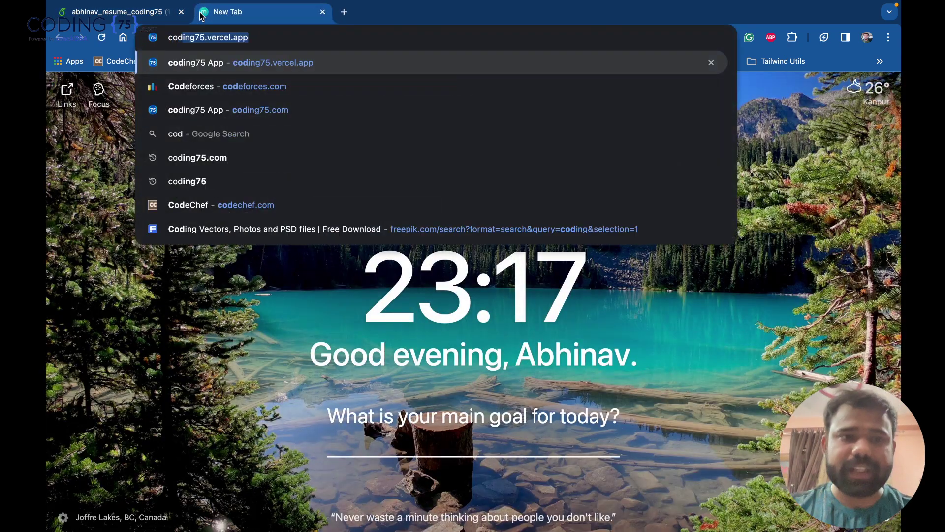
key("Return")
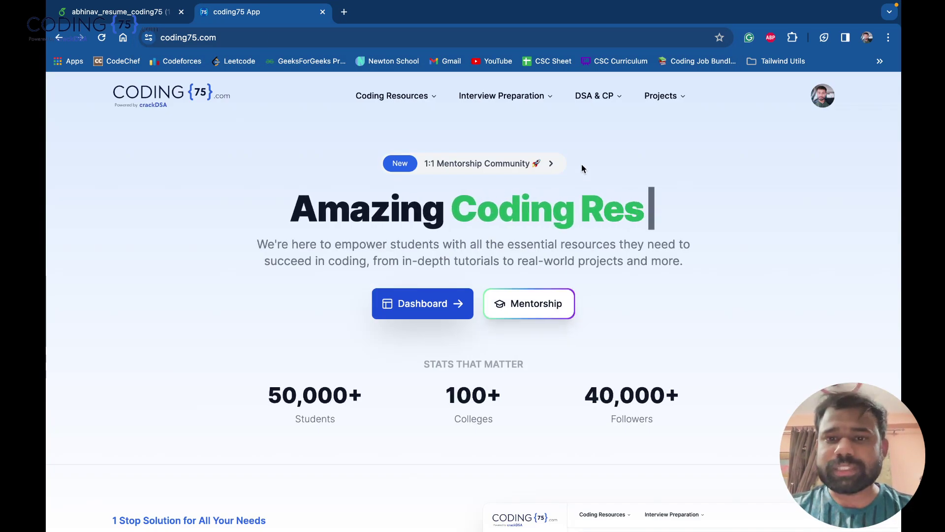
left_click(823, 99)
left_click(798, 121)
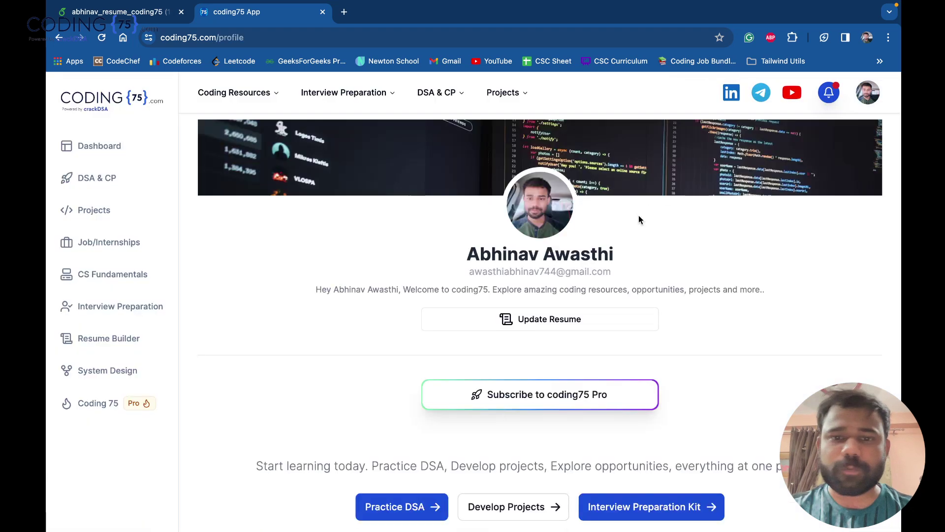
left_click(512, 321)
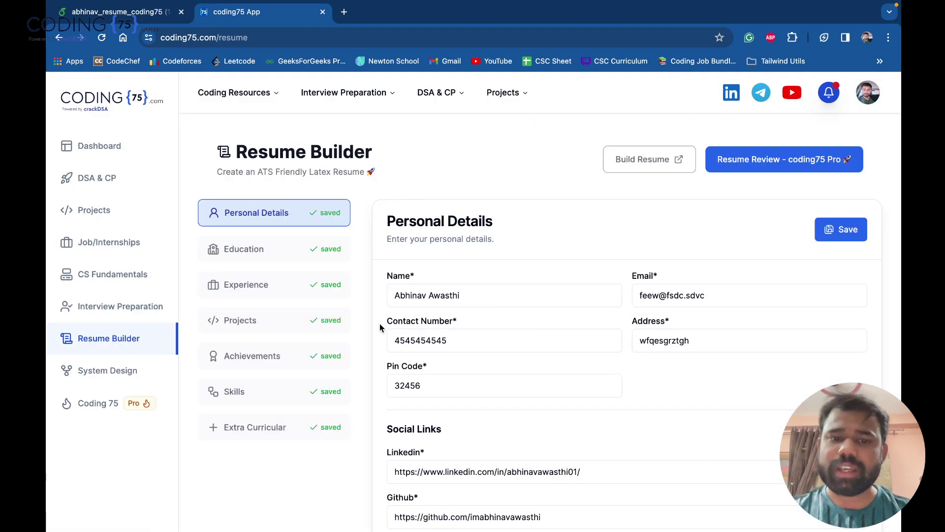
scroll(379, 305, "down", 3)
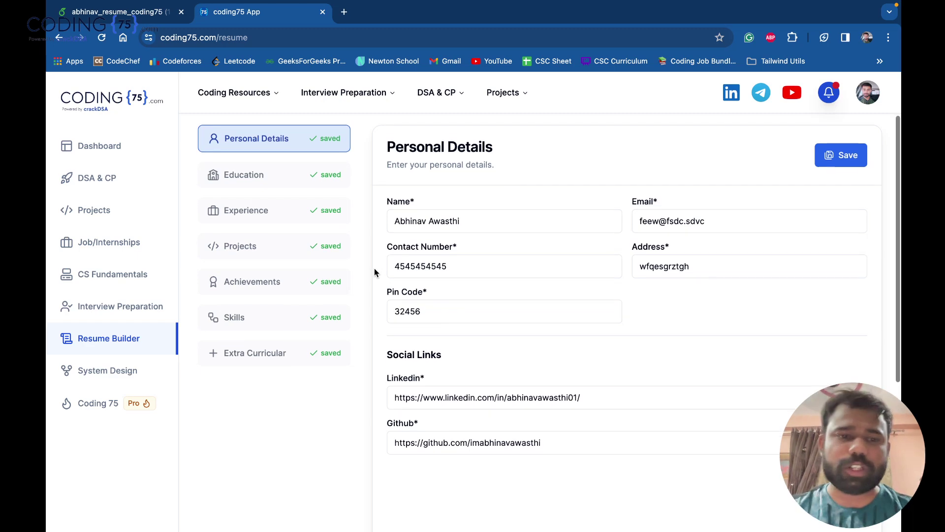
left_click(310, 250)
scroll(627, 416, "down", 2)
- Add a second project named checkkro with tech stack dwaefw
left_click(628, 417)
scroll(526, 420, "down", 4)
left_click(492, 370)
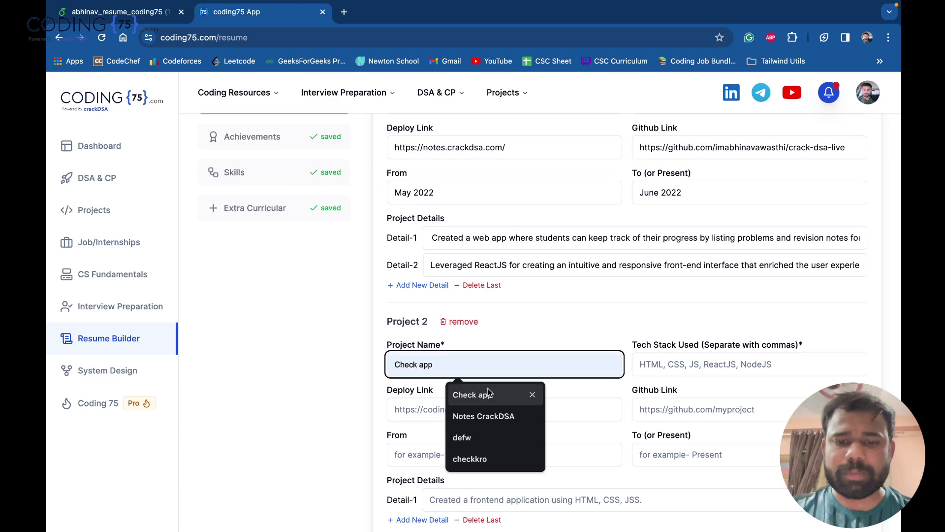
left_click(470, 459)
left_click(642, 374)
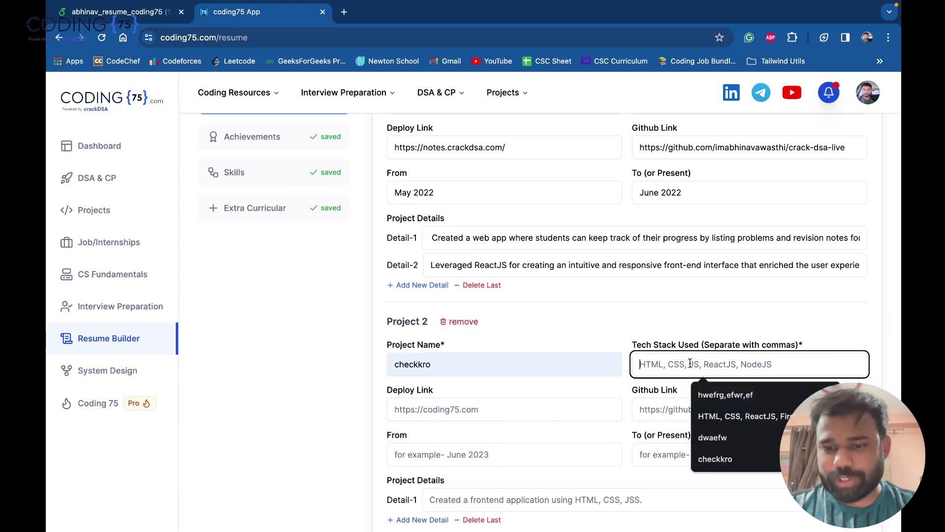
left_click(719, 433)
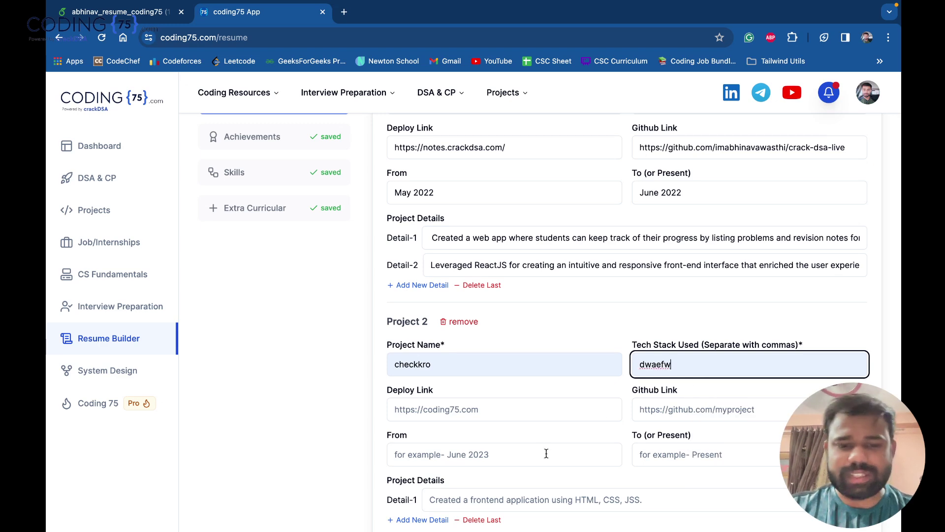
- Fill the project's first detail line with a saved description and save the project details
scroll(546, 453, "down", 2)
left_click(574, 430)
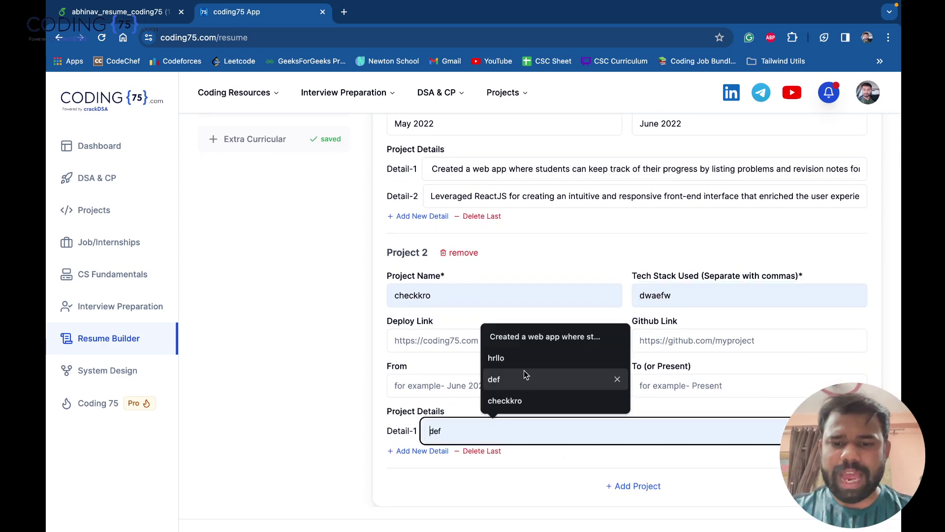
left_click(550, 334)
scroll(639, 323, "up", 6)
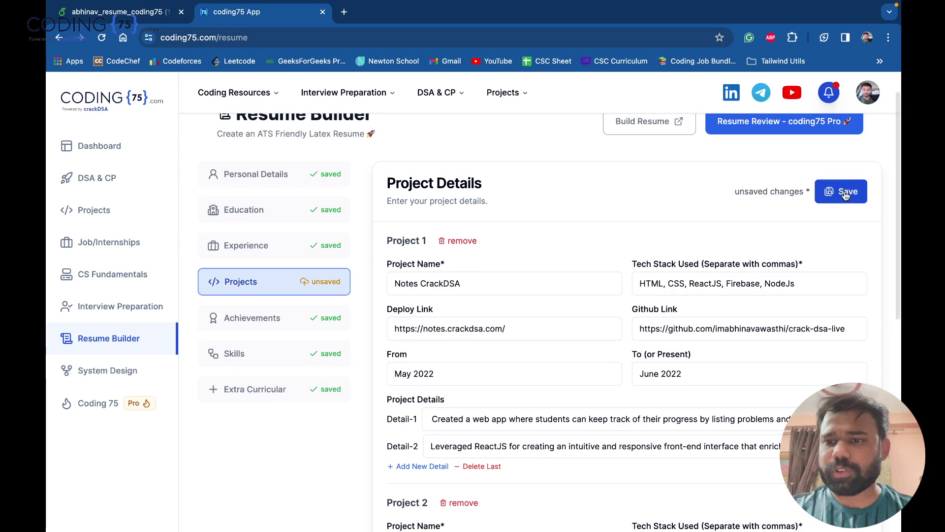
left_click(846, 193)
scroll(643, 223, "up", 1)
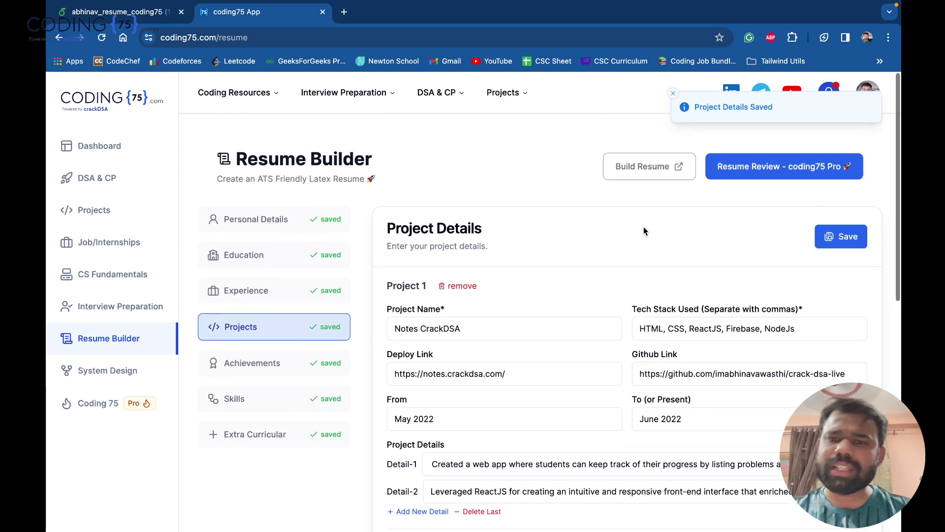
- Build the updated resume into a new Overleaf project
left_click(665, 160)
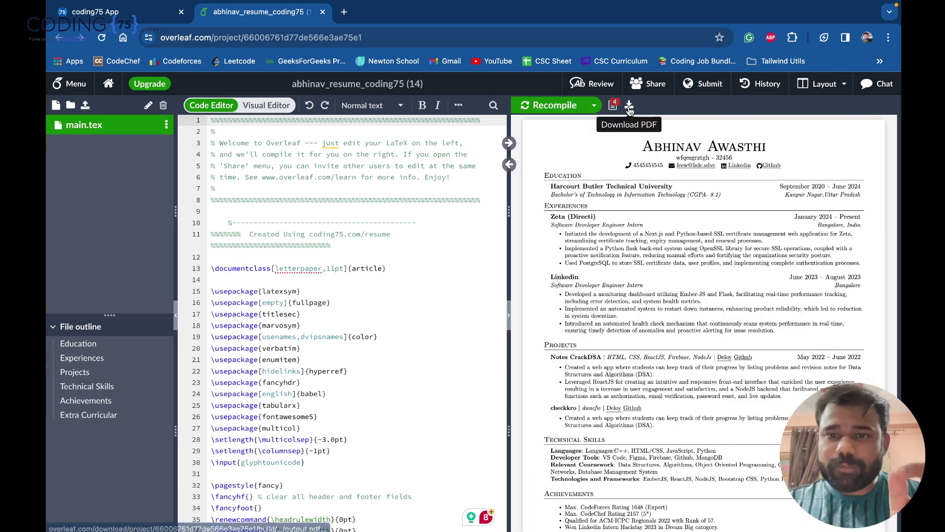
- Download the compiled resume as abhinav_resume_coding75__14_.pdf
left_click(629, 104)
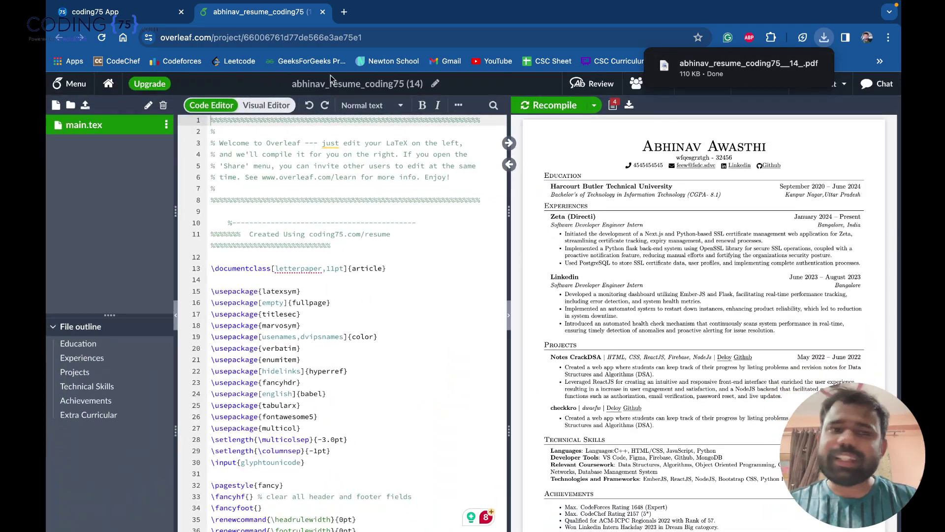
- Switch back to the coding75 App tab showing Project Details with Notes CrackDSA and checkkro
left_click(118, 12)
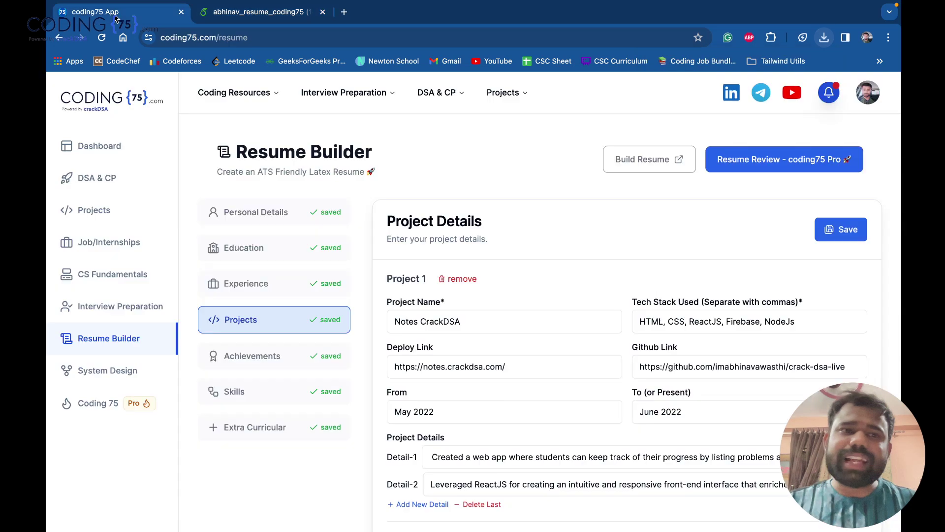